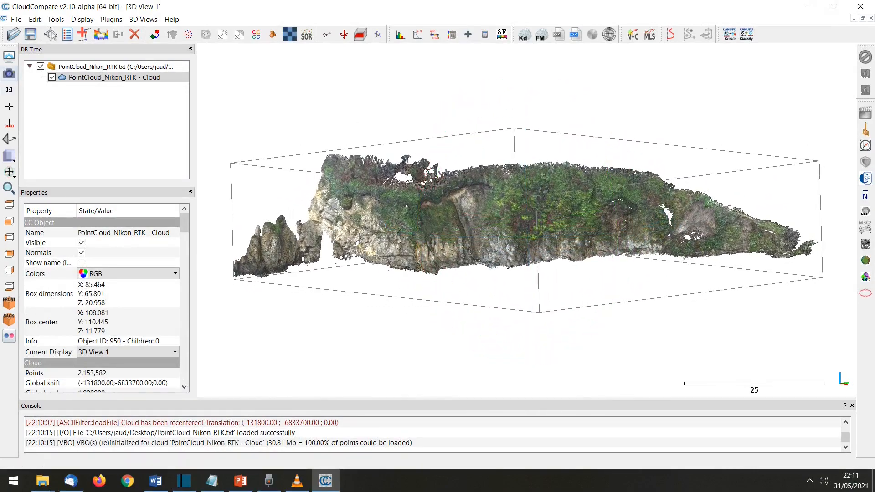
Step: Mesh the PointCloud_Nikon_RTK cloud with Delaunay 2.5D (best fitting plane), max edge length 0 (no limit), updating the normals
click(35, 19)
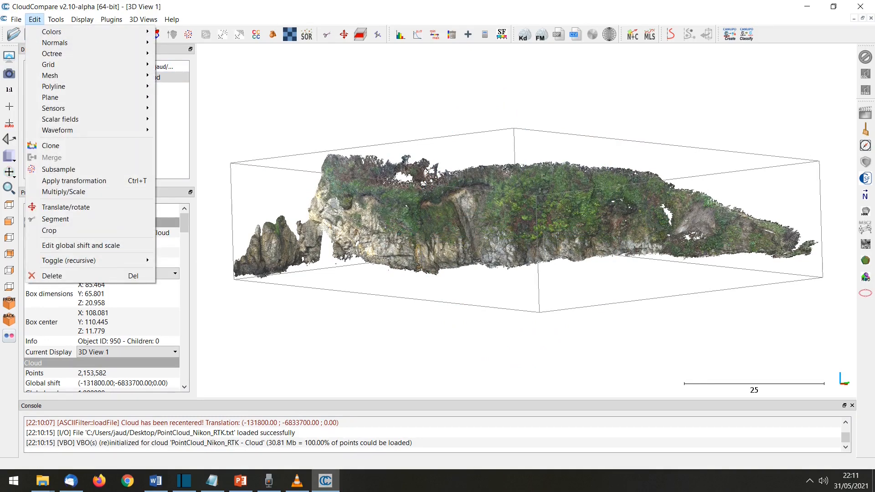
mouse_move(50, 75)
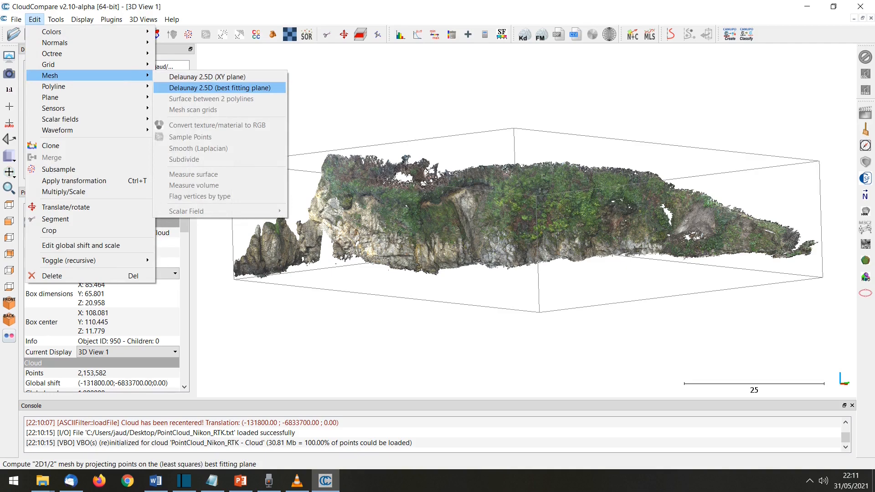
click(219, 87)
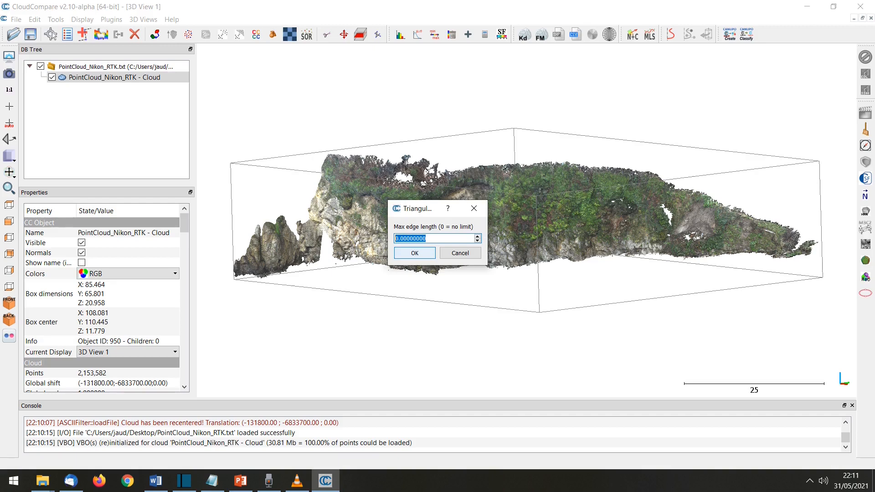
key(Return)
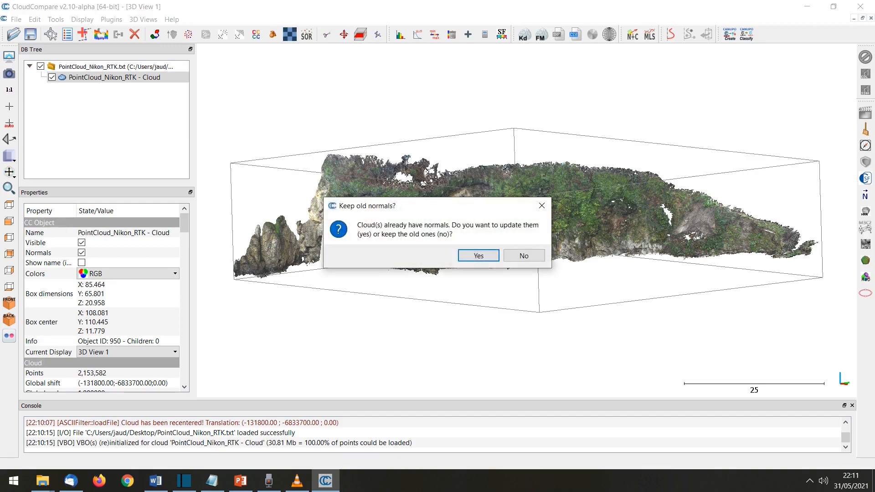
key(Return)
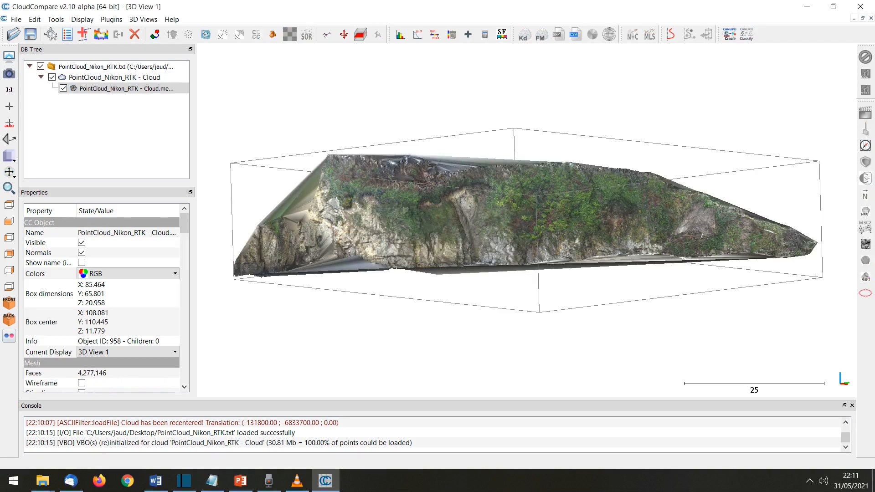
Step: Display the mesh as a wireframe and examine its triangles up close along the cliff's upper edge and gaps
mouse_move(526, 201)
mouse_down()
mouse_move(528, 274)
mouse_move(528, 246)
mouse_up()
drag(184, 223, 184, 277)
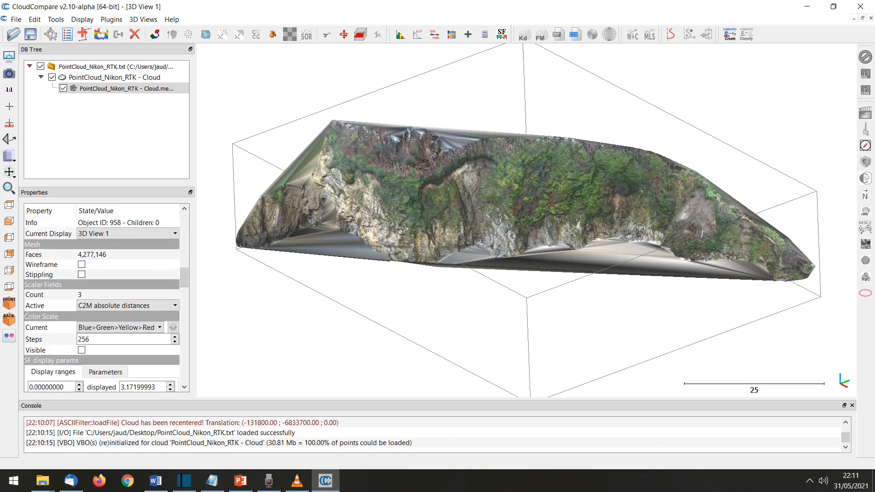
click(81, 264)
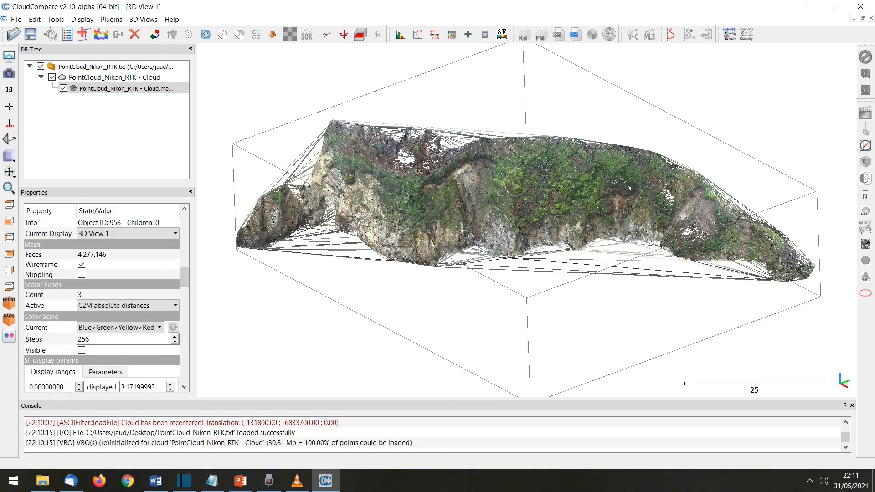
scroll(527, 221, up, 6)
right_drag(527, 221, 633, 301)
scroll(634, 301, up, 1)
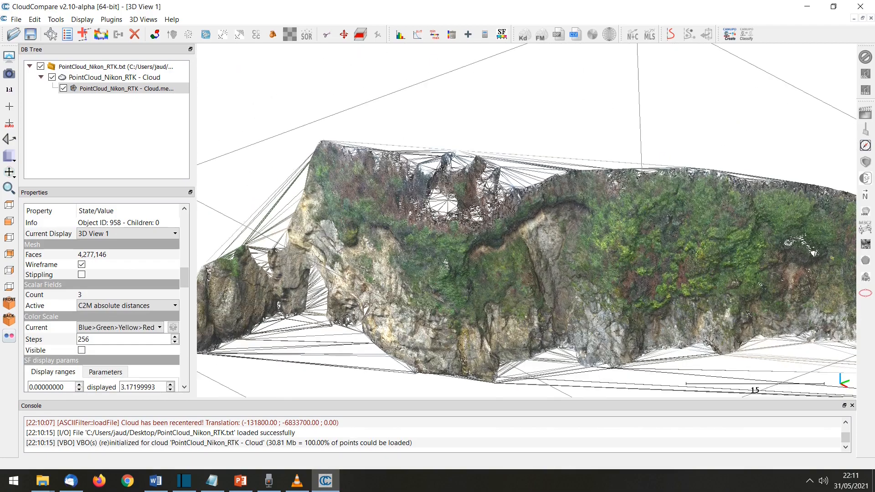
scroll(527, 220, up, 5)
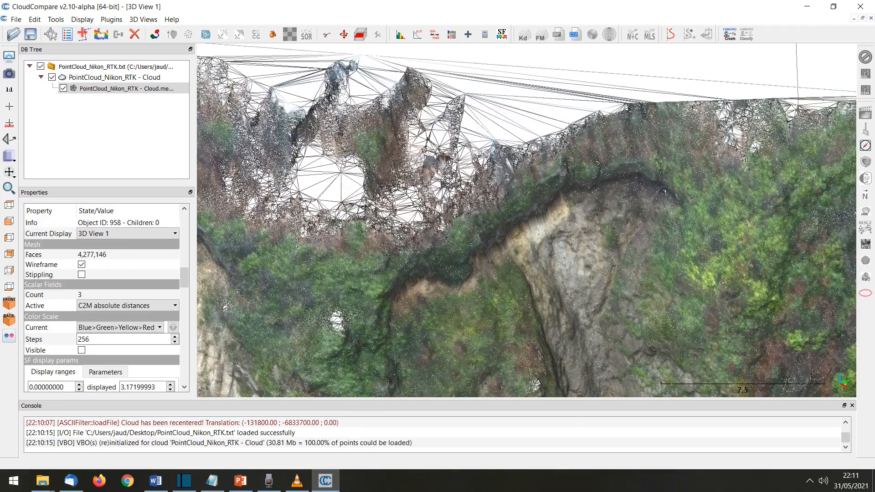
scroll(527, 221, up, 8)
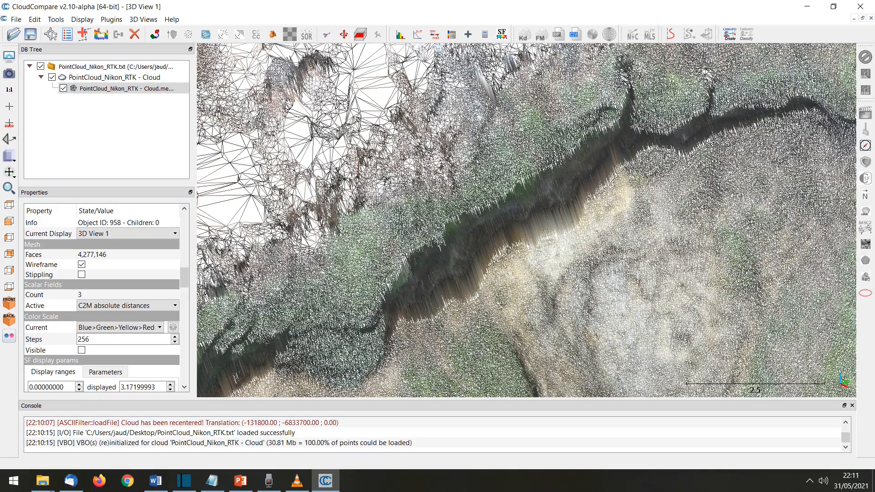
scroll(526, 221, down, 14)
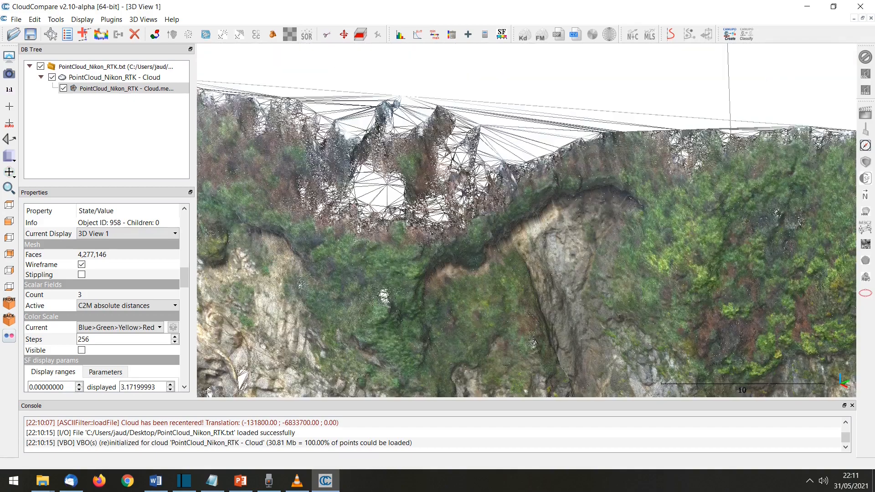
scroll(527, 221, down, 7)
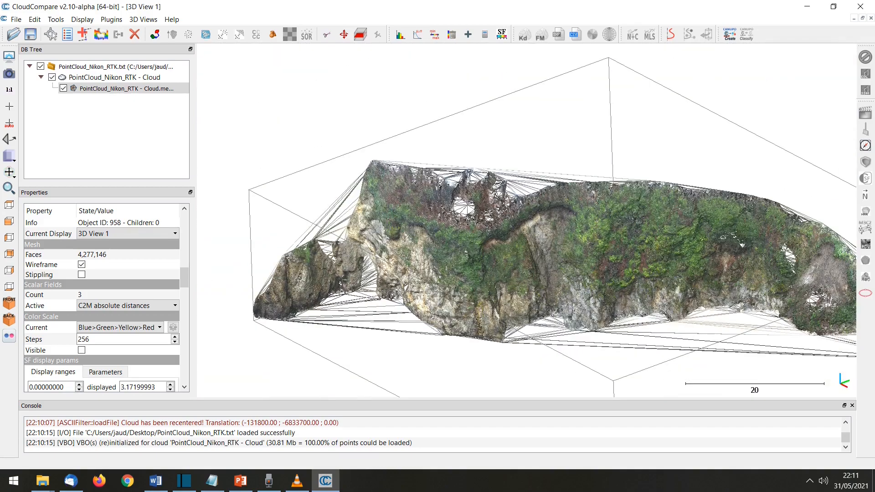
Step: Delete the mesh and rebuild it with Delaunay 2.5D (best fitting plane), max edge length 2, updating the normals
right_click(91, 88)
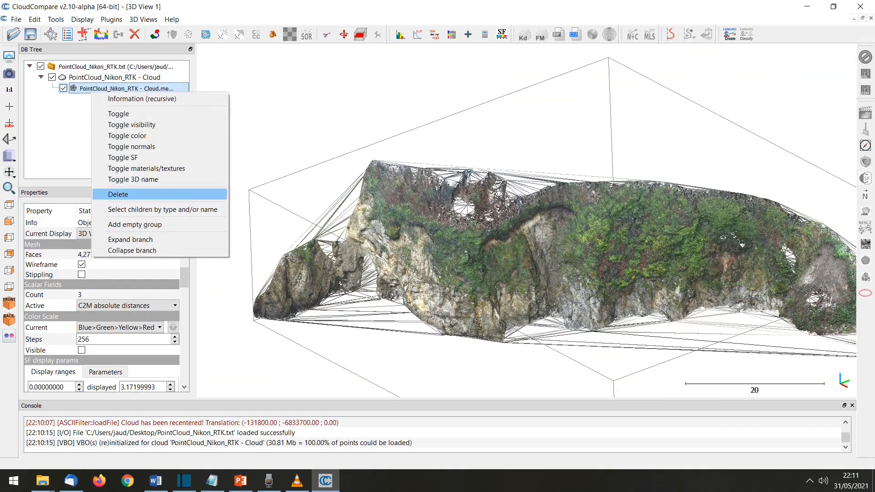
click(118, 194)
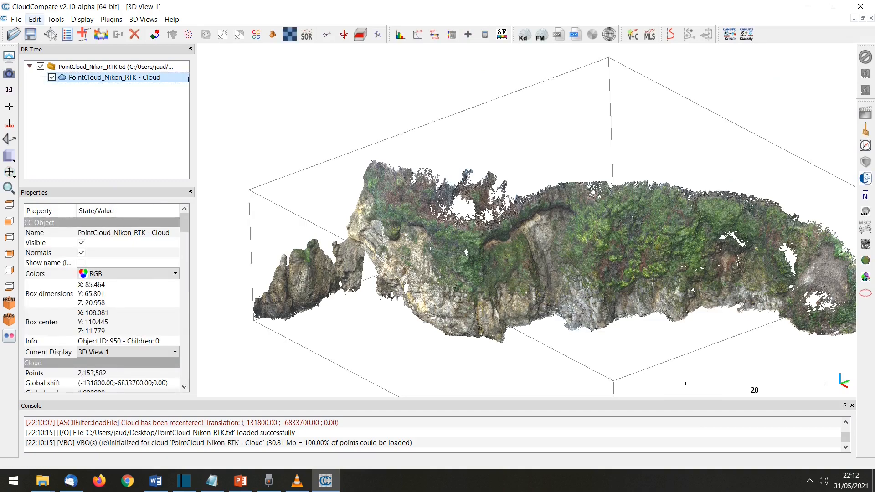
click(35, 19)
mouse_move(136, 75)
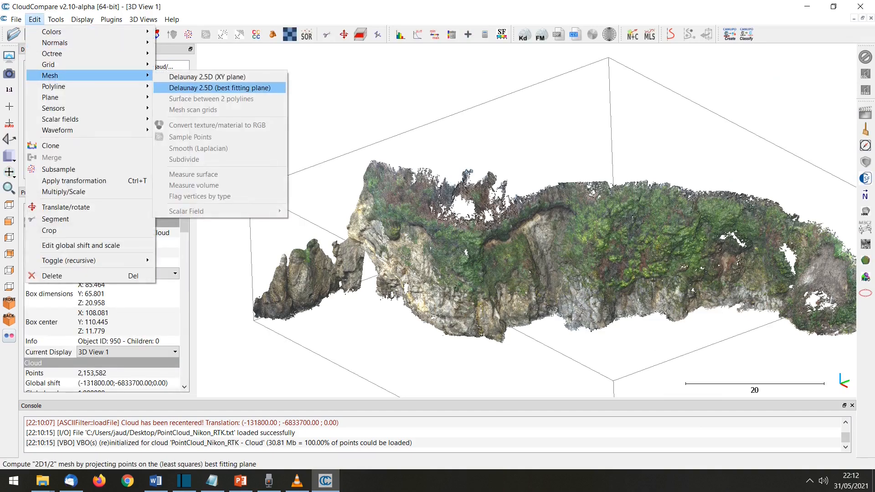
click(218, 87)
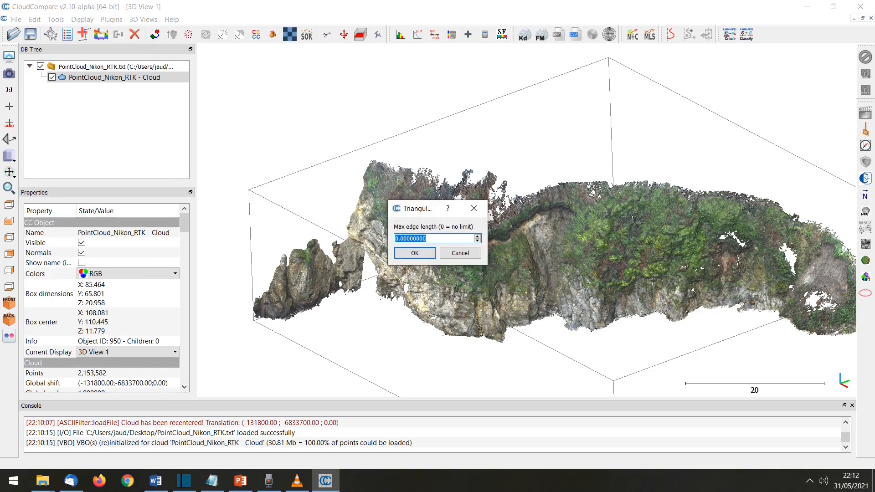
text(2)
click(415, 253)
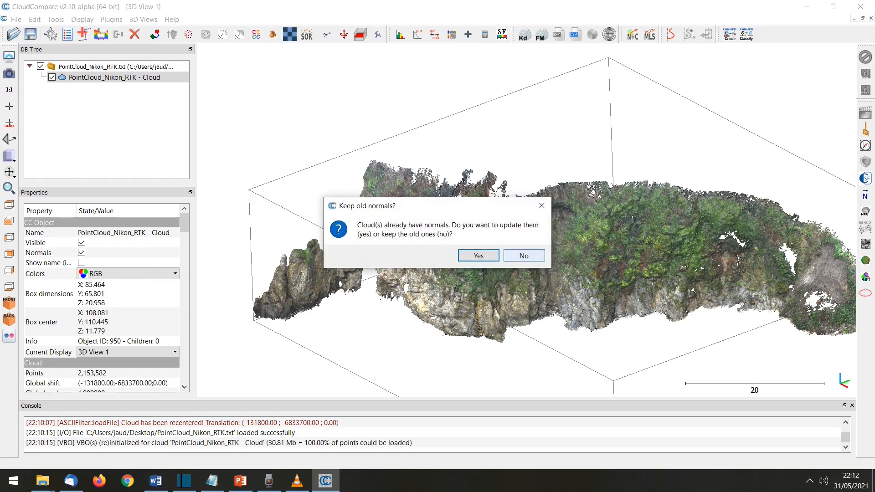
click(478, 255)
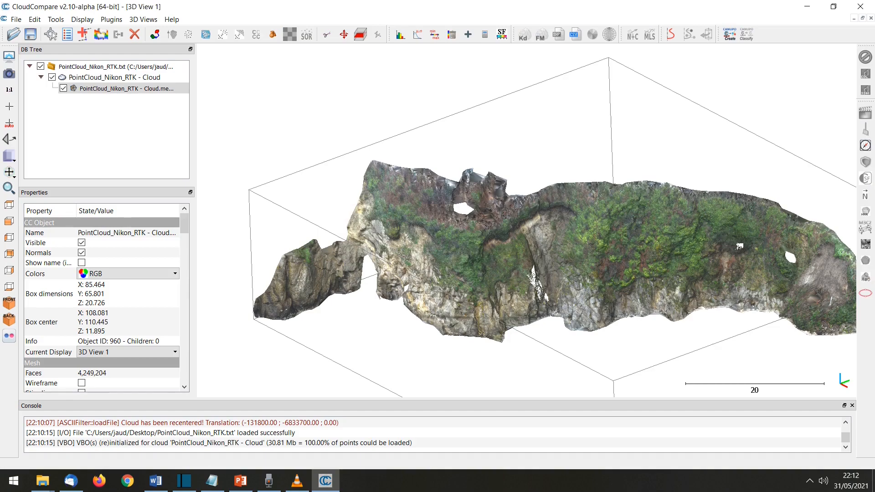
Step: Examine the rebuilt cliff mesh up close, switching its wireframe display on and back off
scroll(524, 214, up, 3)
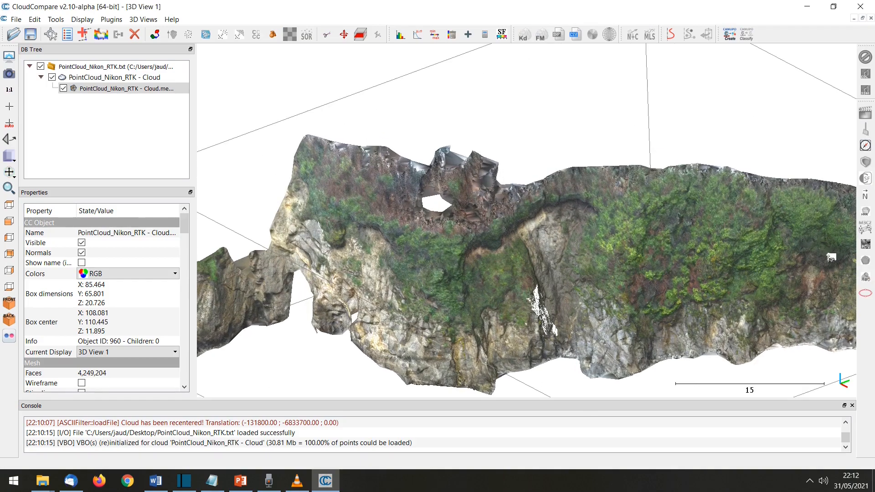
click(81, 383)
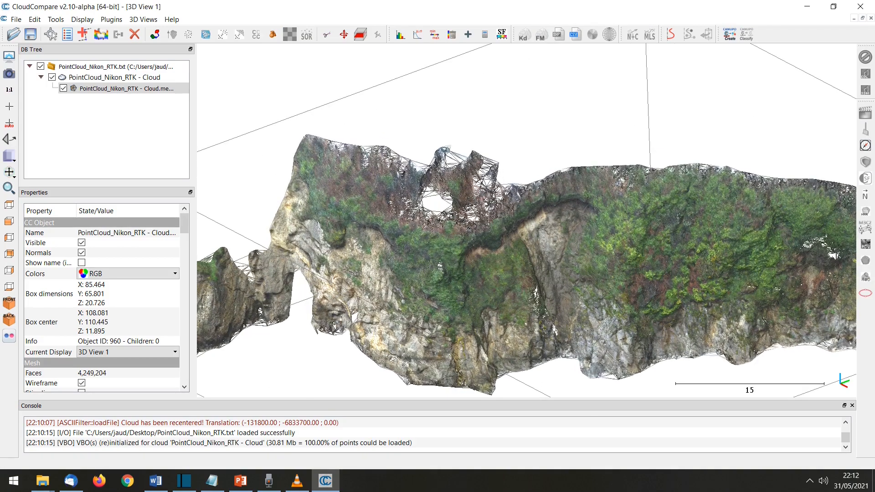
click(82, 383)
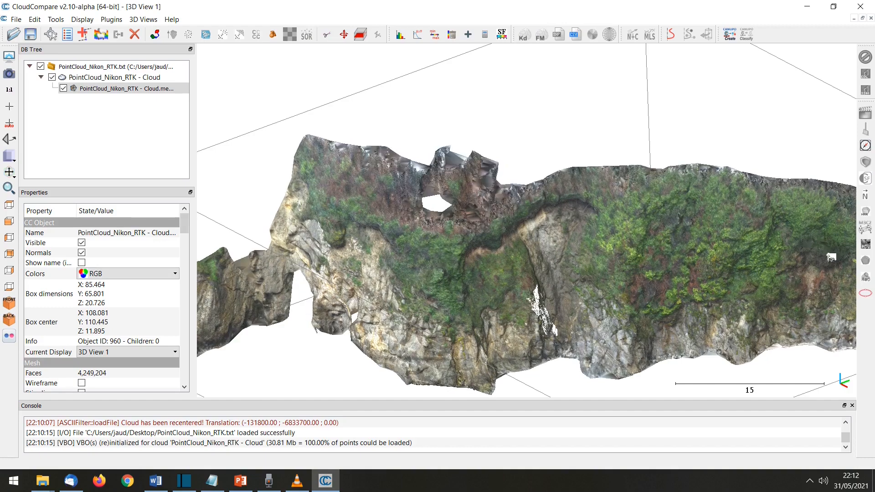
scroll(526, 220, down, 5)
drag(526, 236, 537, 176)
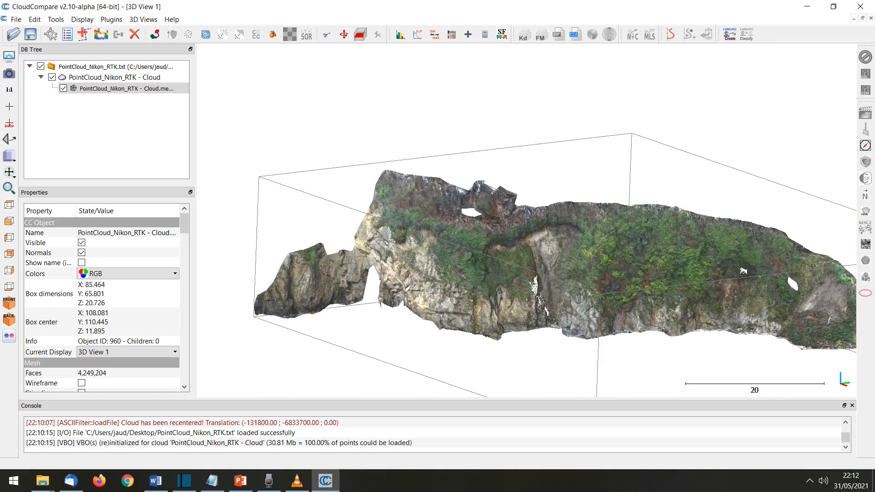
Step: Load TLS_FusionCloud_Cliff.txt from the desktop with the proposed column assignments and the last global shift of -131800, -6833700, 0
key(ctrl+o)
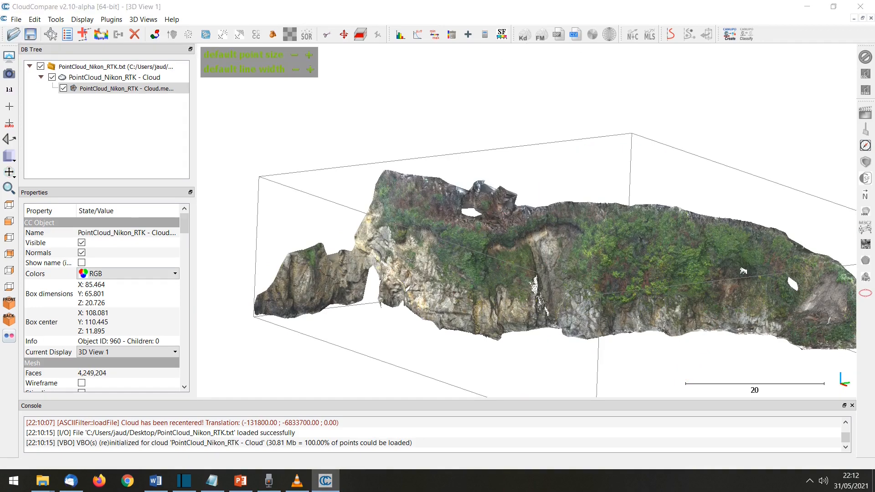
scroll(386, 191, down, 5)
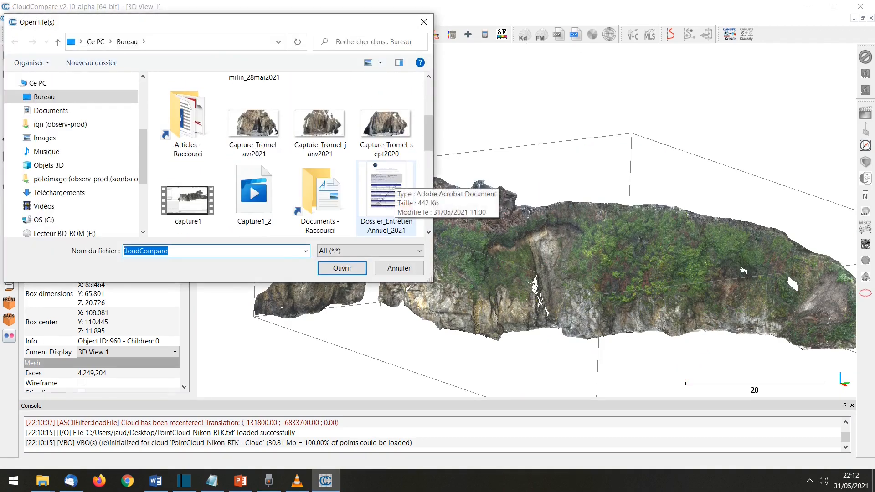
scroll(386, 191, down, 4)
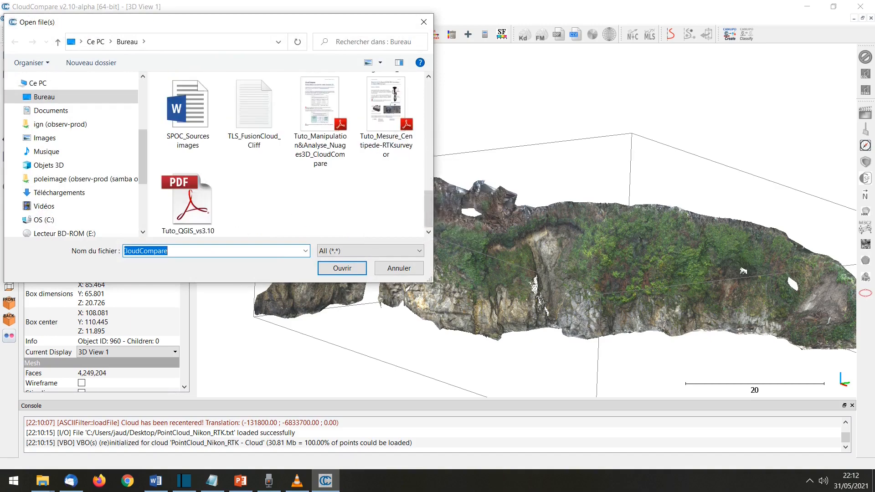
double_click(254, 113)
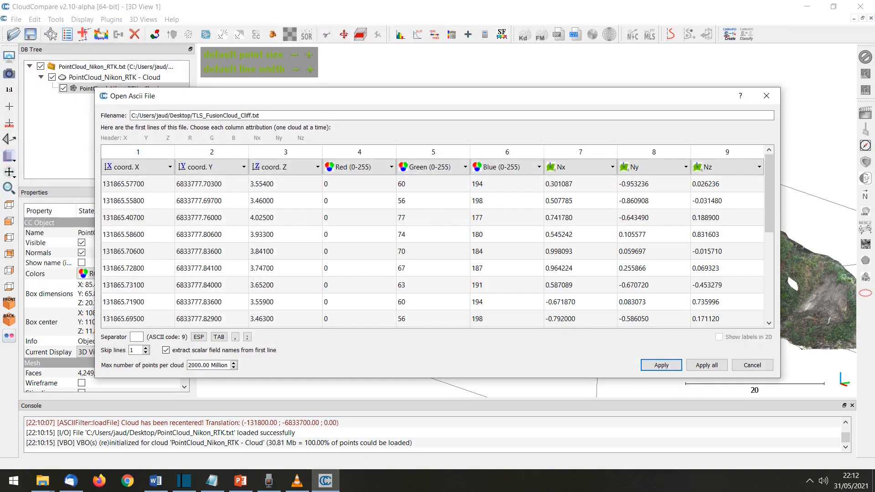
click(706, 365)
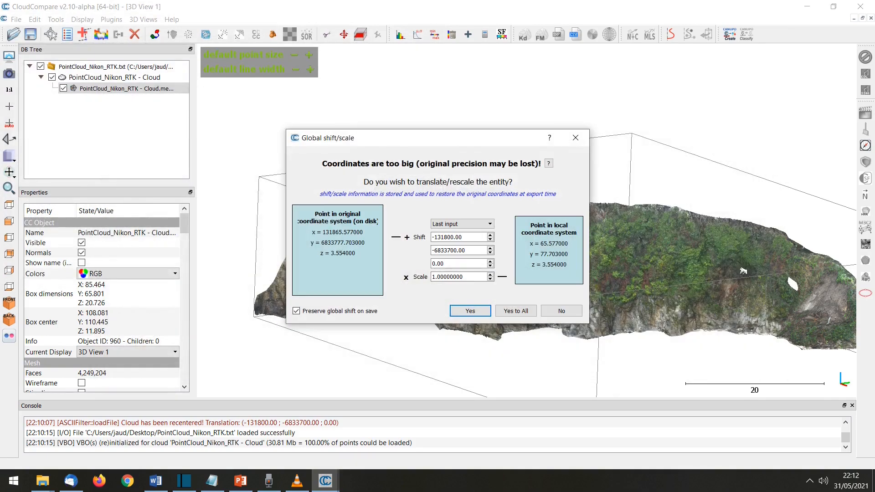
key(Return)
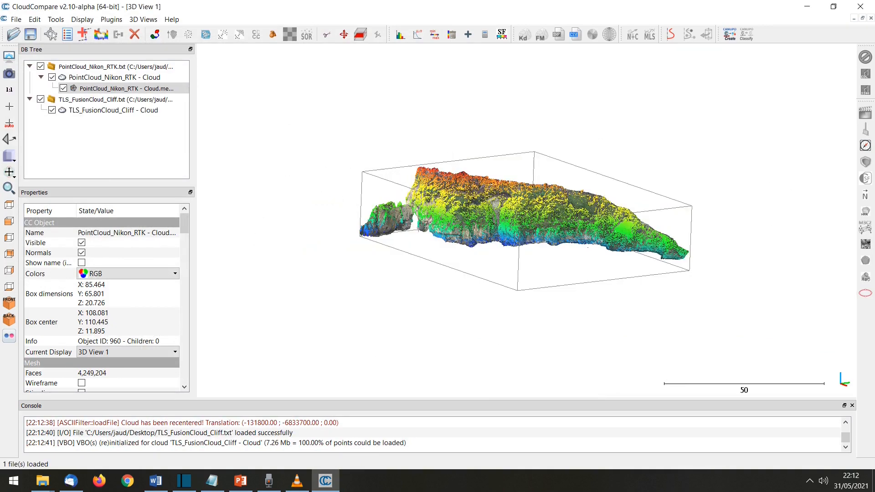
Step: Select the TLS_FusionCloud_Cliff cloud and hide the PointCloud_Nikon_RTK cloud
right_click(97, 110)
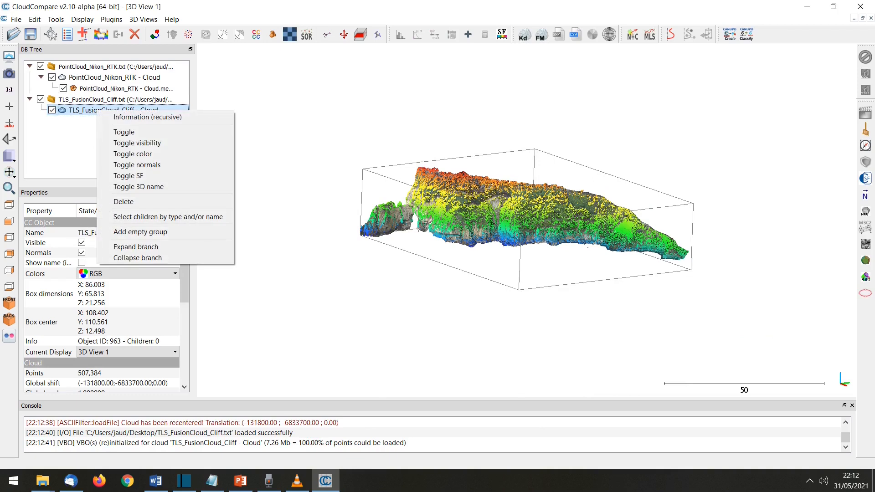
key(Escape)
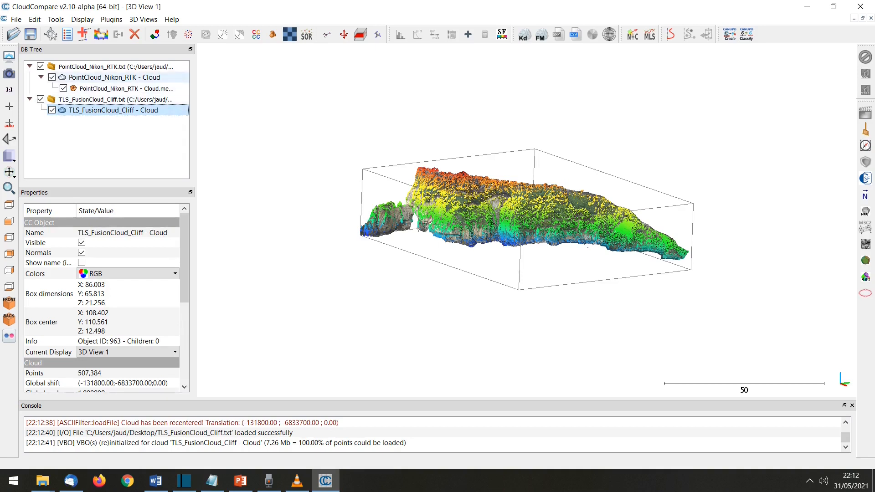
click(52, 77)
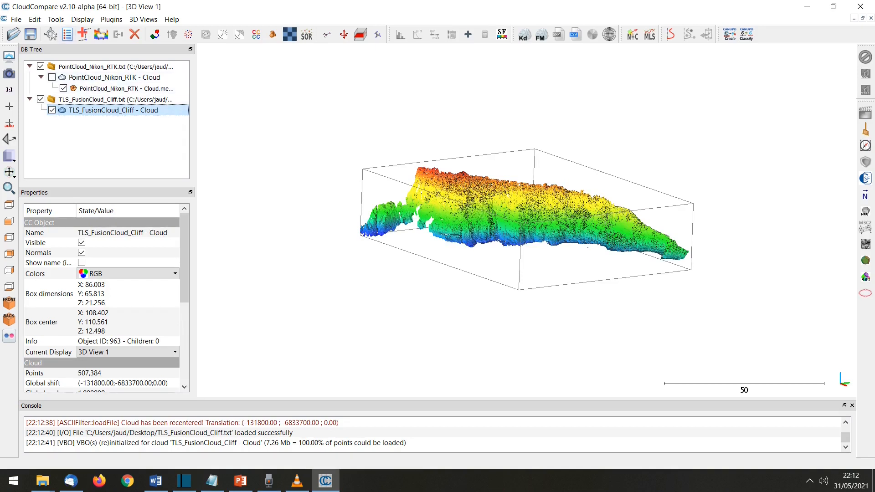
Step: Give the TLS_FusionCloud_Cliff cloud the unique green color #55aa00 and examine the recolored cliff up close
click(34, 19)
mouse_move(82, 19)
mouse_move(35, 19)
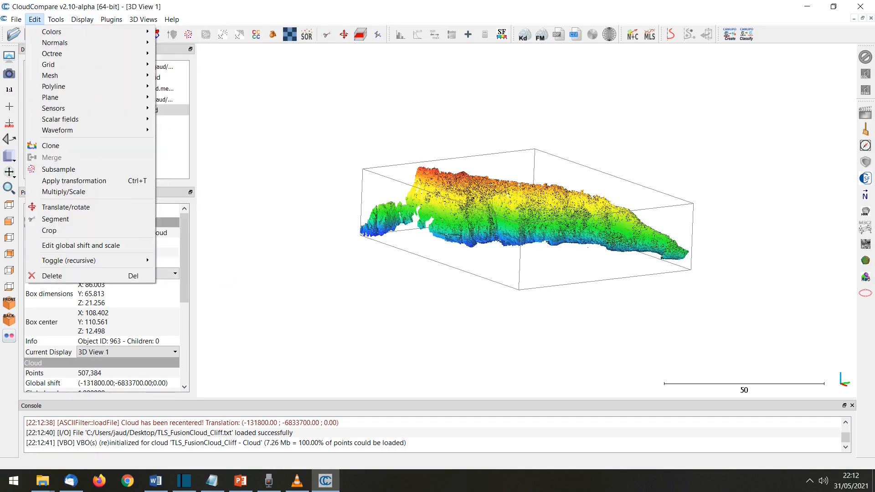
mouse_move(51, 32)
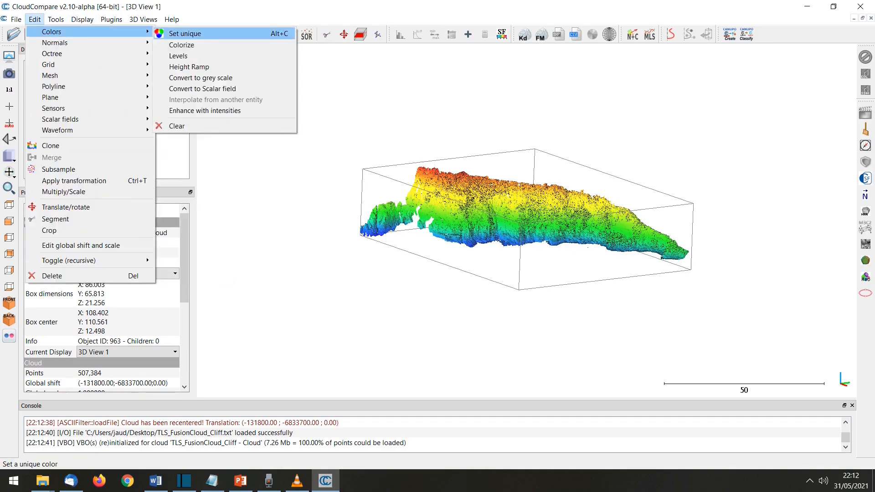
click(184, 33)
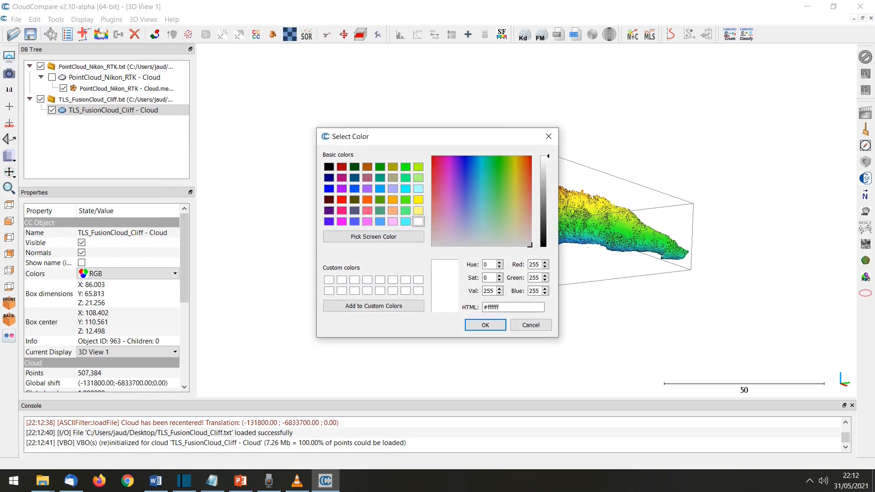
click(380, 199)
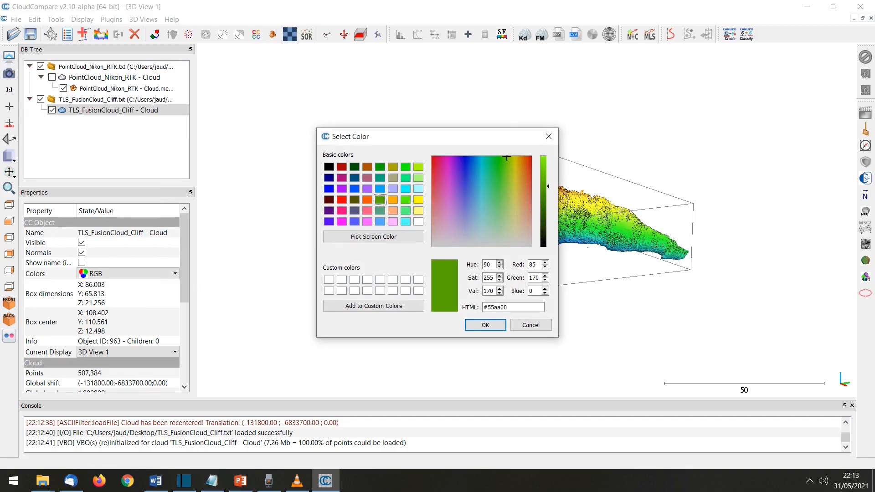
click(486, 325)
drag(490, 296, 528, 307)
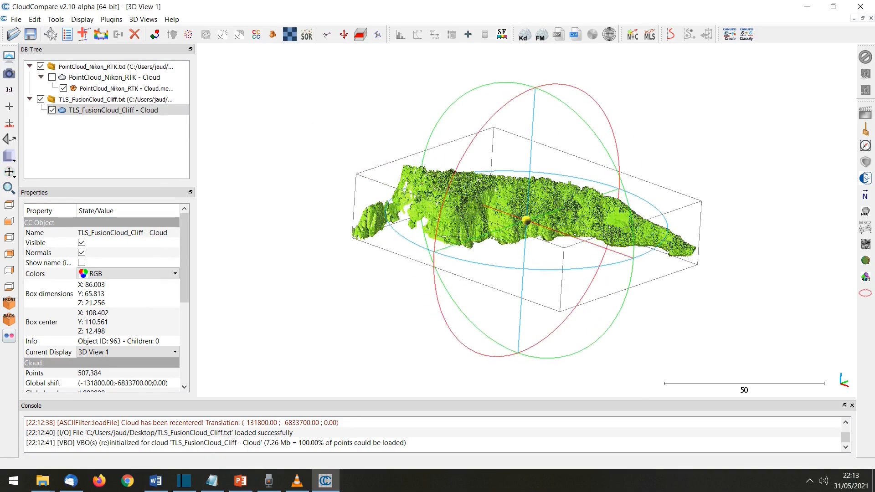
scroll(526, 221, up, 10)
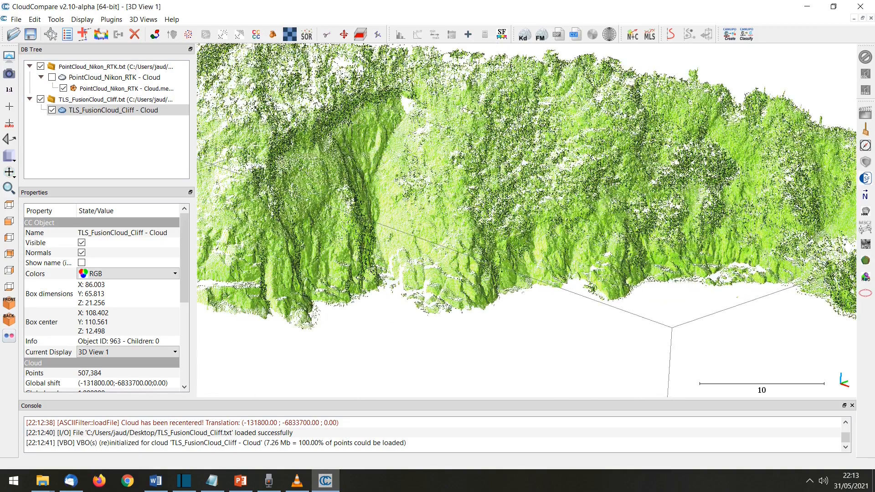
Step: Show the PointCloud_Nikon_RTK cloud again and select it together with the TLS_FusionCloud_Cliff cloud
click(52, 77)
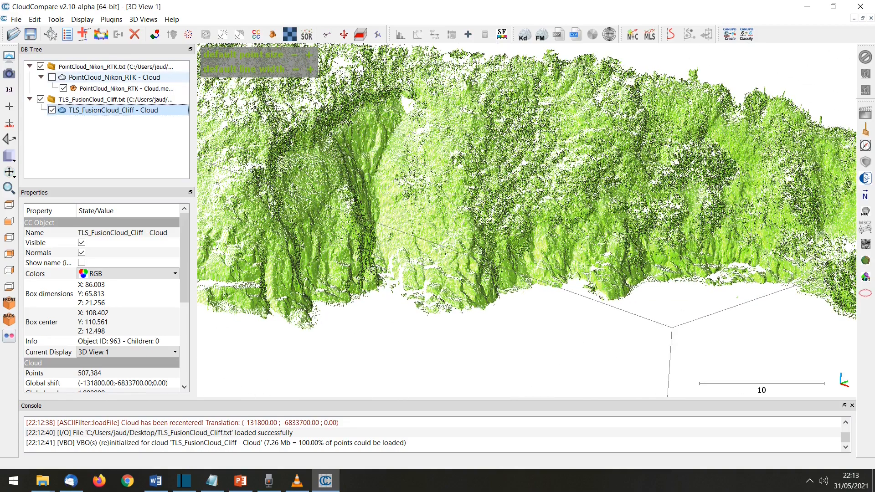
click(52, 77)
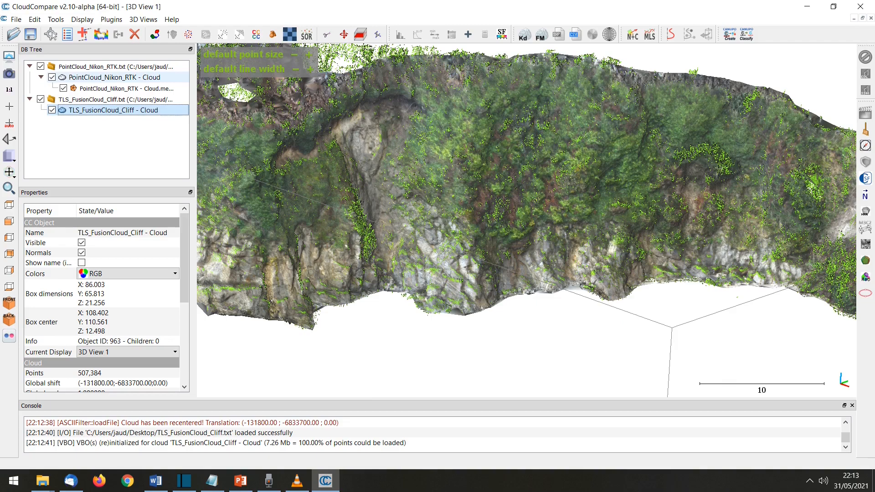
ctrl+click(114, 78)
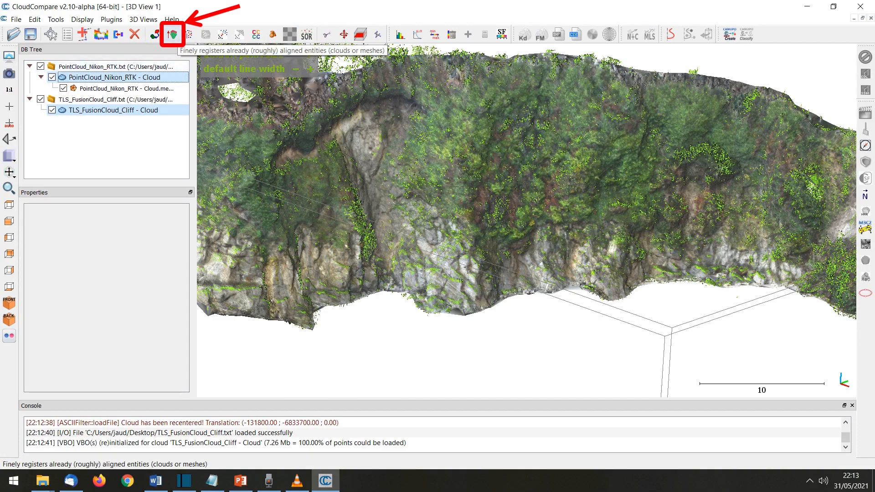
Step: Finely register PointCloud_Nikon_RTK as aligned onto TLS_FusionCloud_Cliff as reference, with RMS difference 1.0e-5 and 100% final overlap
click(172, 34)
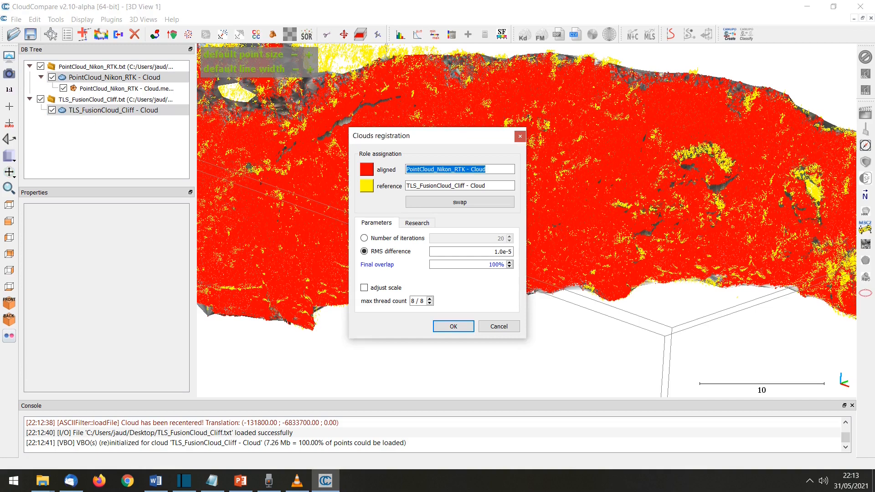
drag(487, 186, 405, 186)
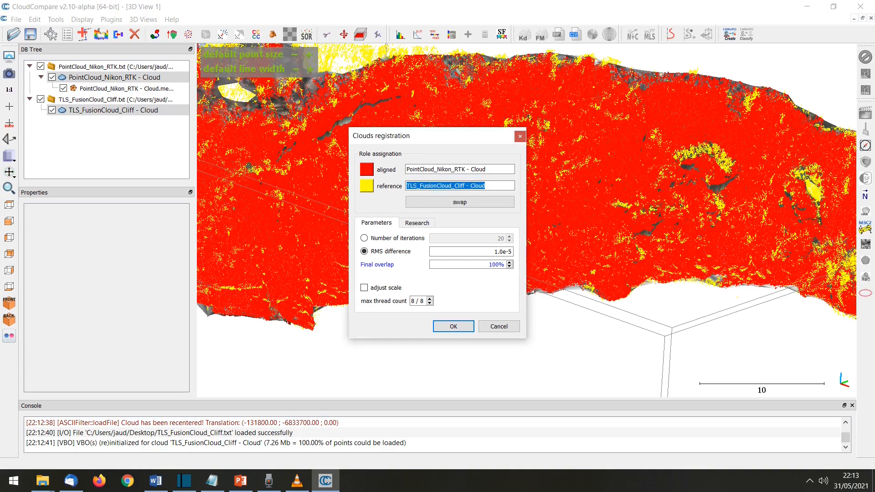
click(460, 201)
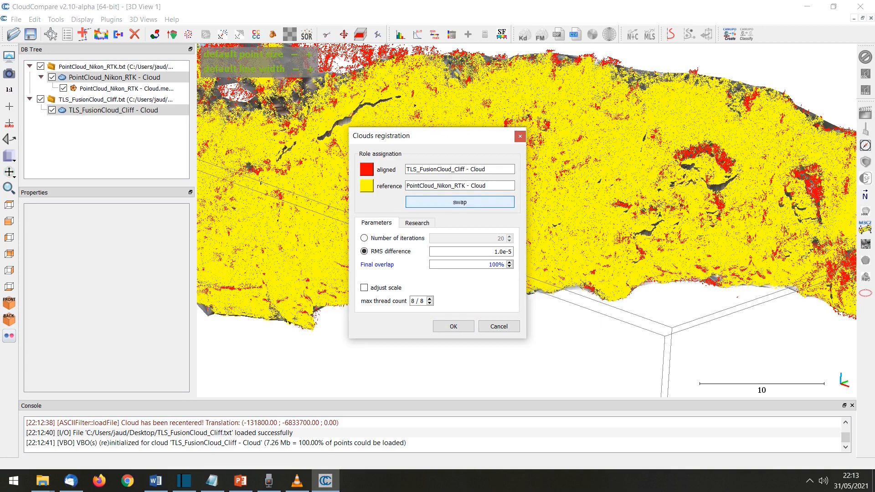
click(460, 202)
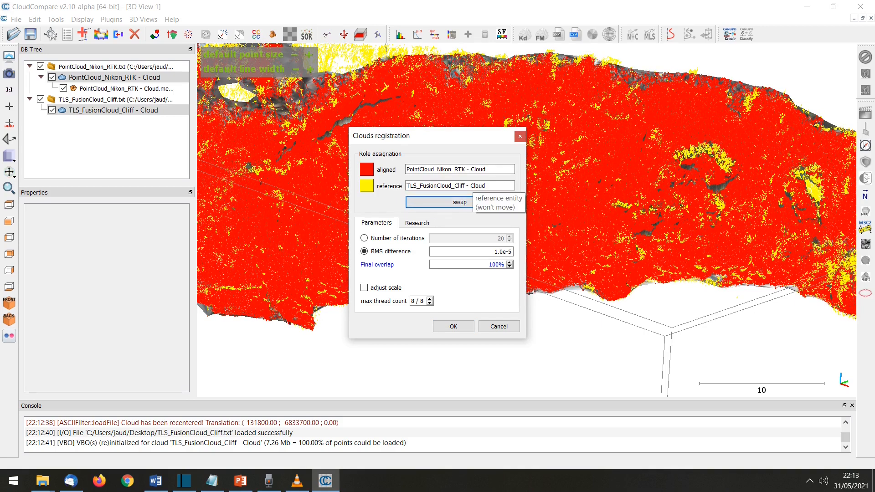
click(454, 326)
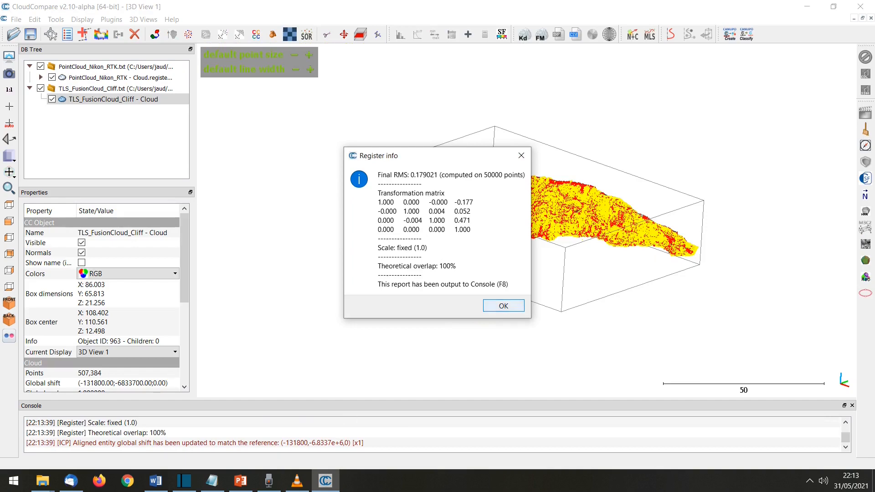
key(Return)
scroll(527, 218, up, 4)
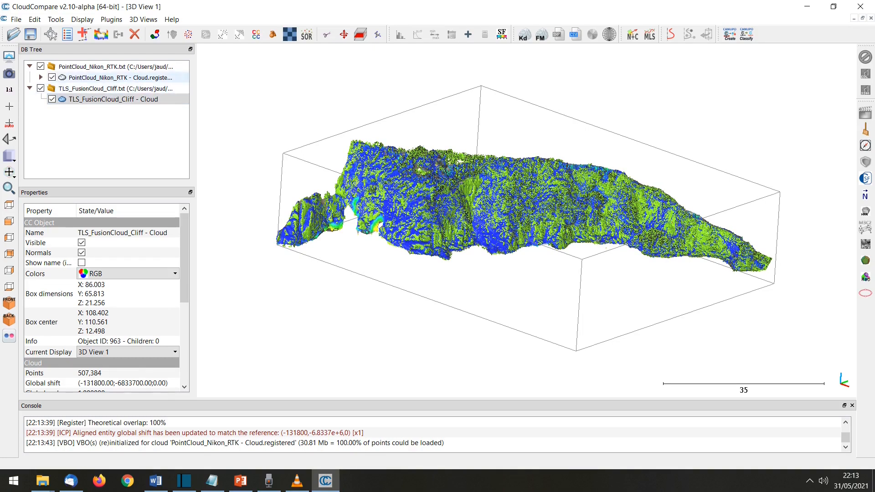
Step: Compute the signed cloud/mesh distances of TLS_FusionCloud_Cliff against the PointCloud_Nikon_RTK mesh, with AUTO octree level and multi-threading
ctrl+click(116, 78)
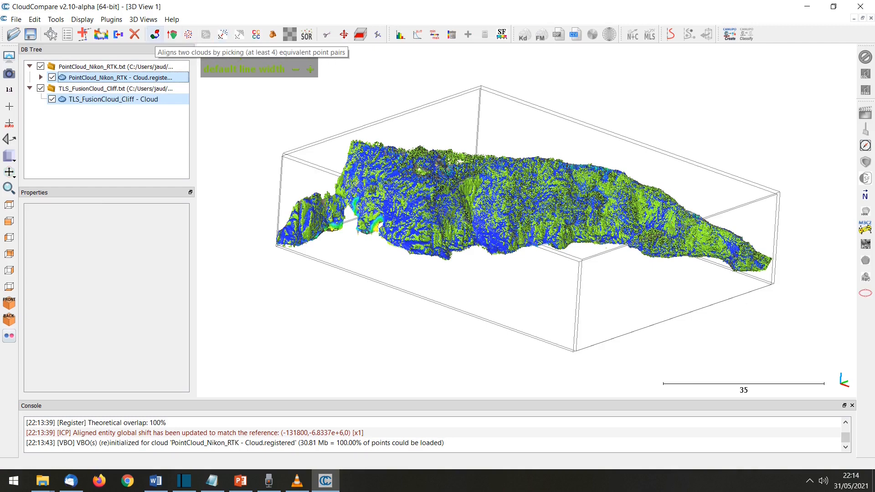
click(41, 77)
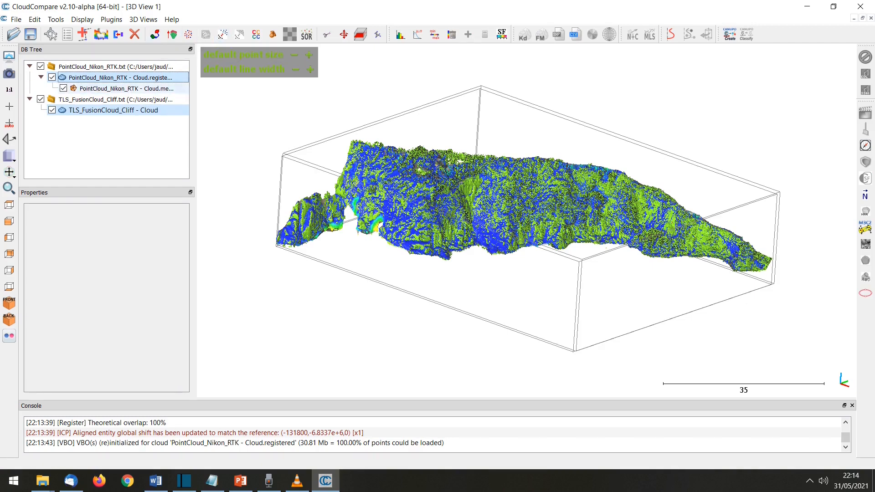
click(127, 89)
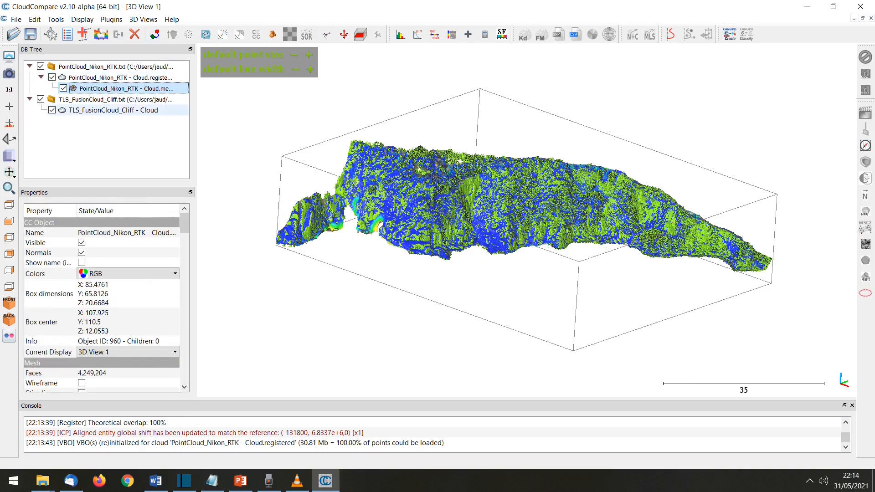
ctrl+click(113, 110)
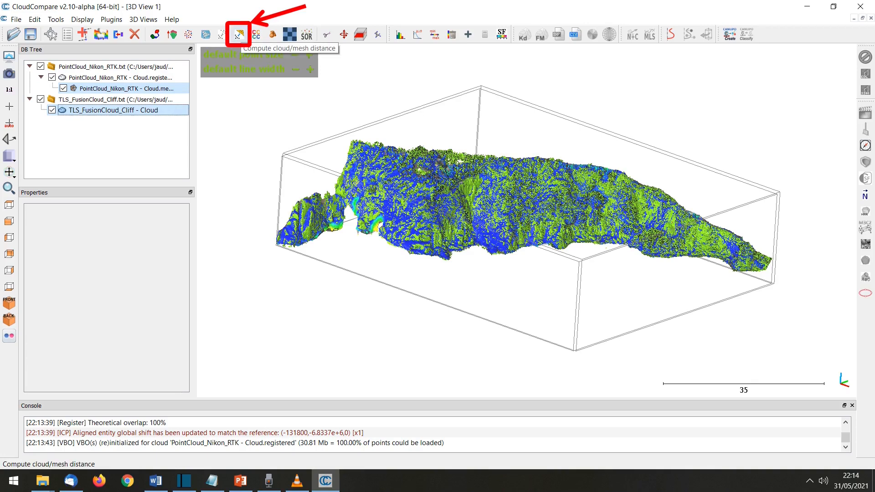
click(238, 36)
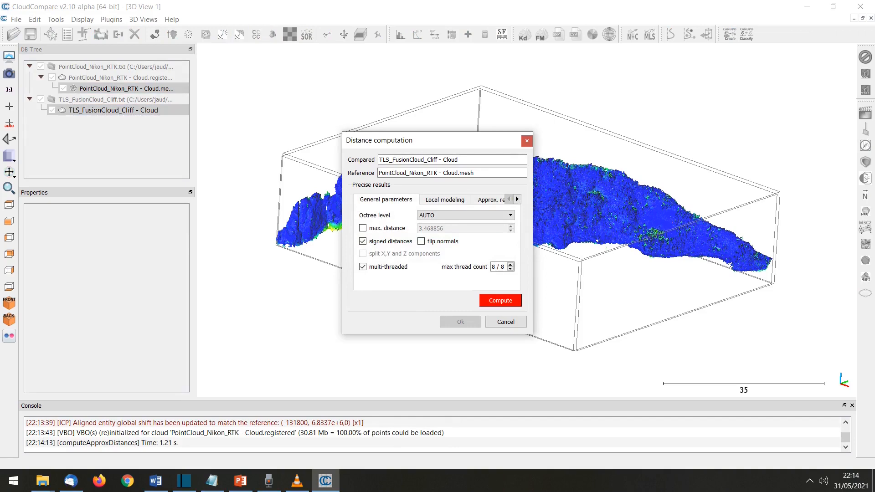
click(500, 300)
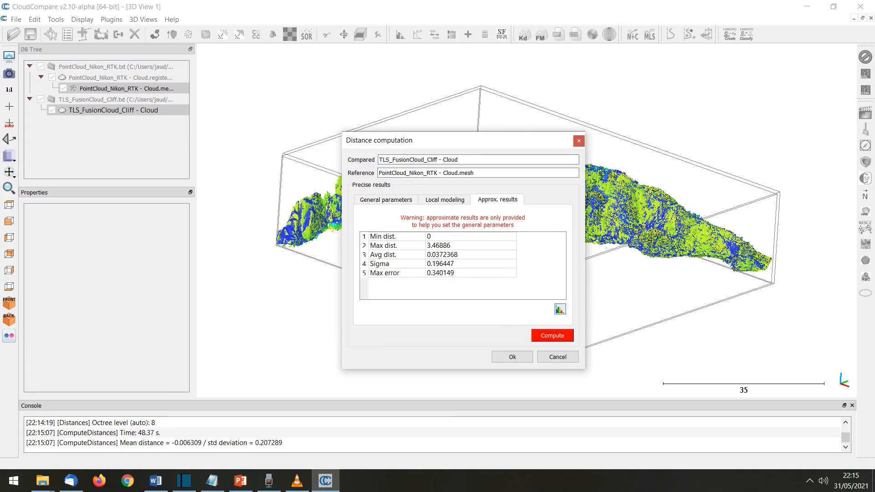
key(Return)
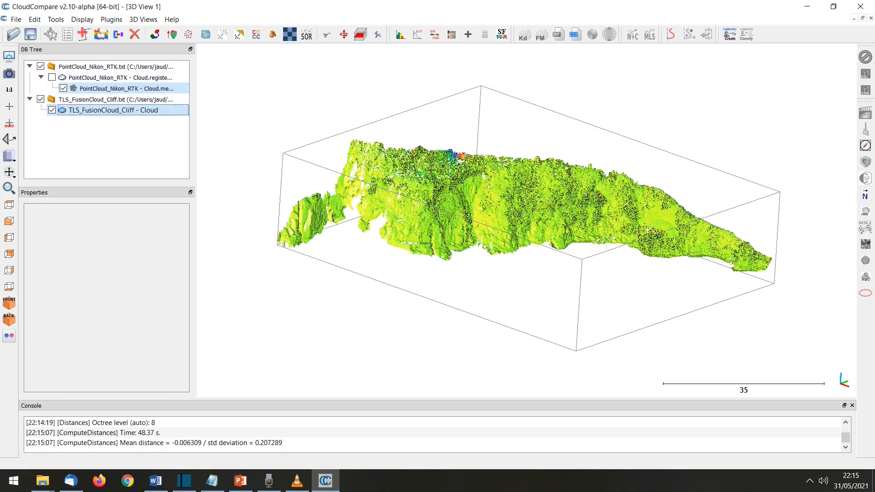
Step: Show the color scale for the TLS cloud's C2M signed distances and narrow its saturation from -0.41487698 to 0.33246134, also reducing the displayed range
scroll(171, 328, down, 3)
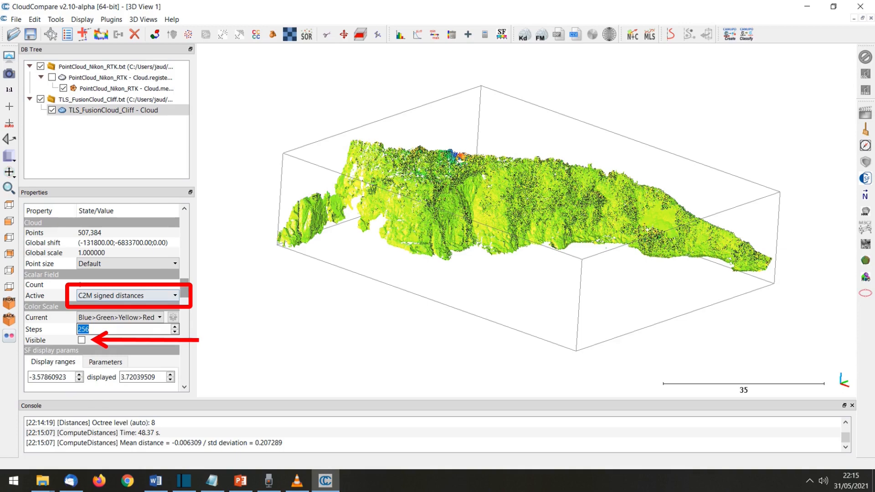
click(81, 340)
mouse_move(184, 288)
mouse_down()
mouse_move(184, 334)
mouse_move(114, 324)
mouse_up()
drag(36, 324, 106, 324)
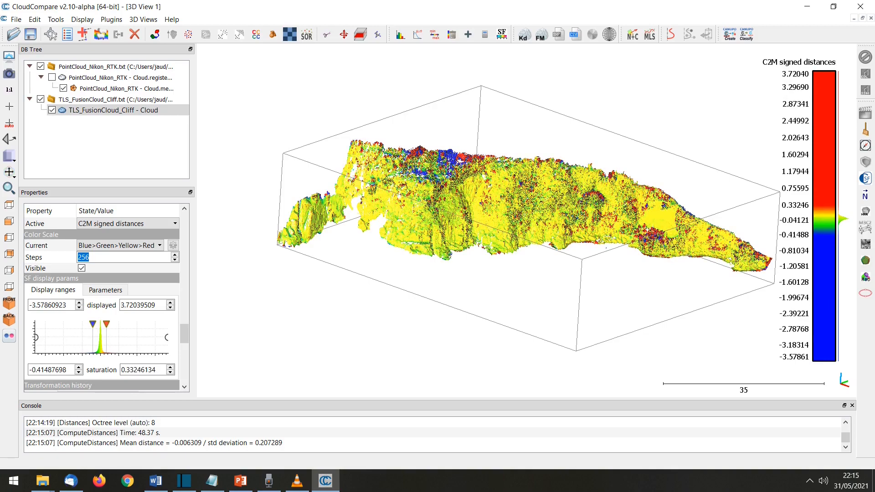
drag(166, 337, 116, 337)
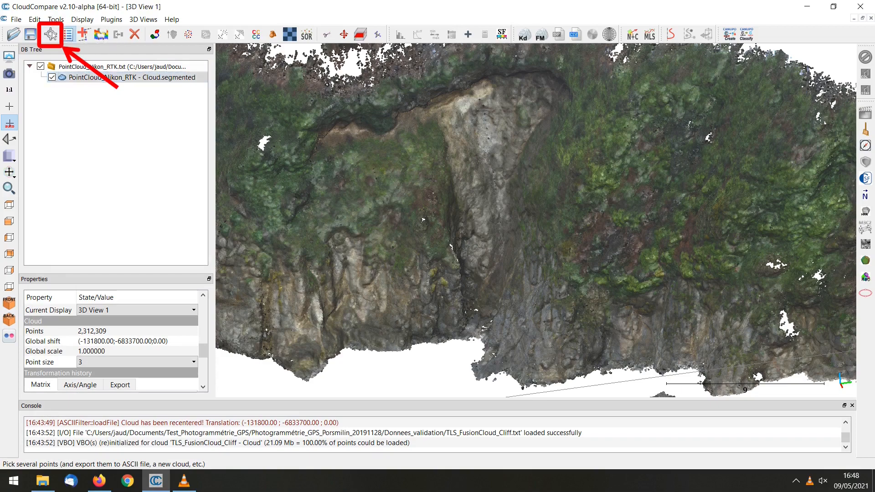
Step: Pick five points spread over the bare rock face of the segmented Nikon cloud using the point list picking tool
click(51, 33)
click(512, 109)
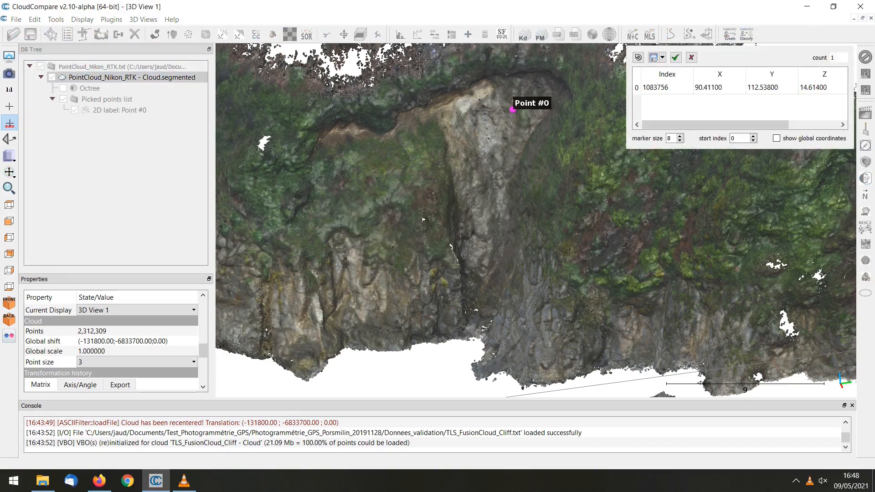
click(473, 115)
click(492, 187)
click(516, 144)
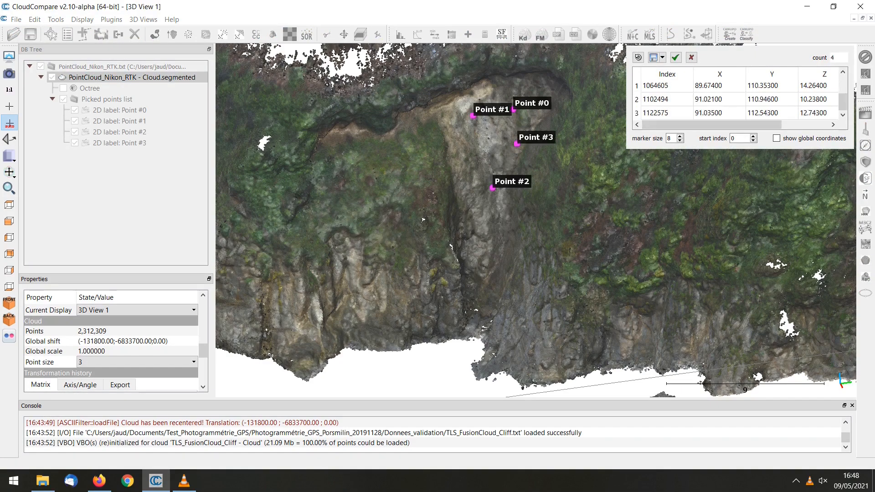
click(532, 113)
Step: Export the five picked points as a new cloud and finish the point picking
click(662, 57)
click(665, 114)
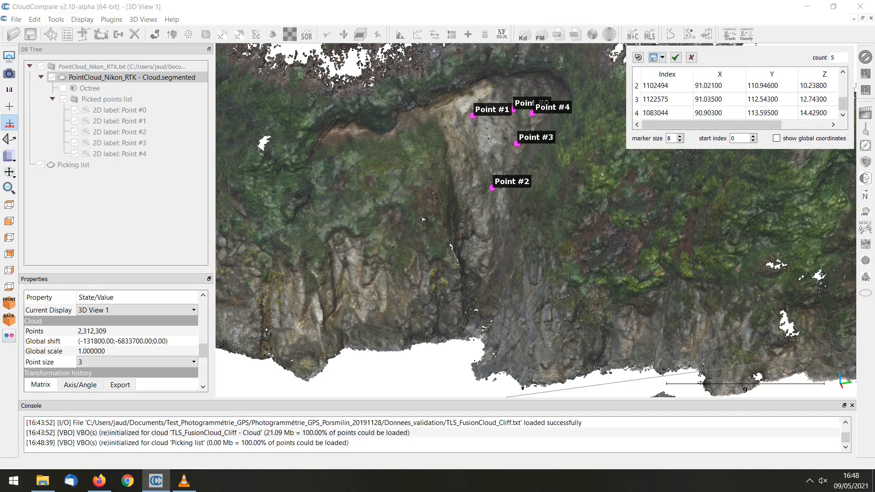
click(676, 58)
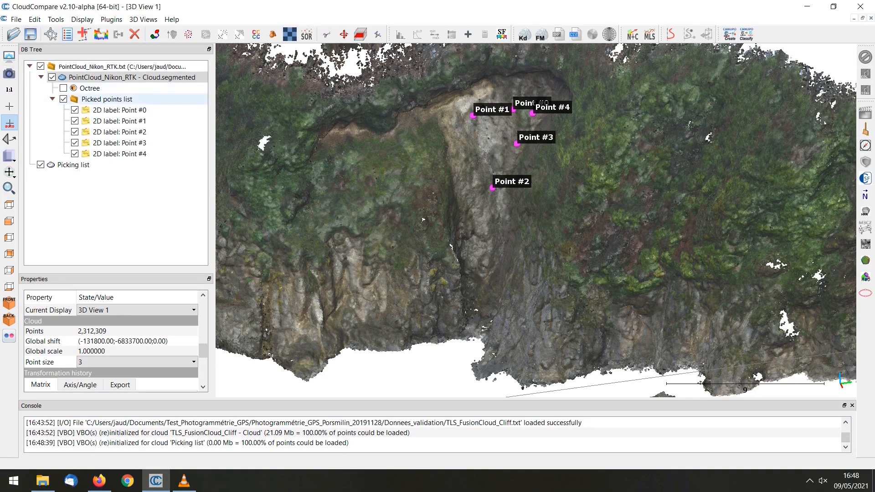
Step: Hide the picked point labels and the segmented Nikon cloud, and select the Picking list cloud
click(63, 99)
click(52, 99)
click(73, 111)
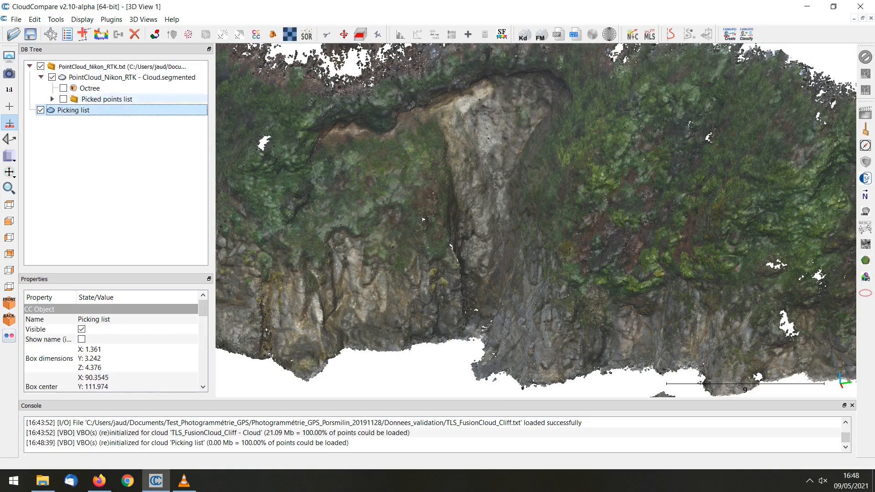
click(52, 78)
click(73, 110)
Step: Set the point size of the Picking list cloud to 6
scroll(109, 370, down, 2)
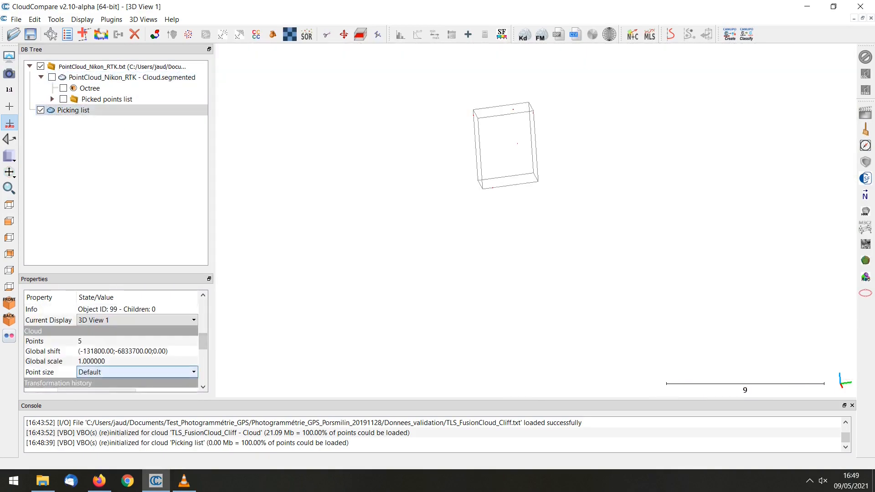
click(137, 372)
click(110, 437)
Step: Fit a plane to the Picking list cloud and enlarge its property display to read the normal, dip and dip direction
click(73, 111)
click(35, 20)
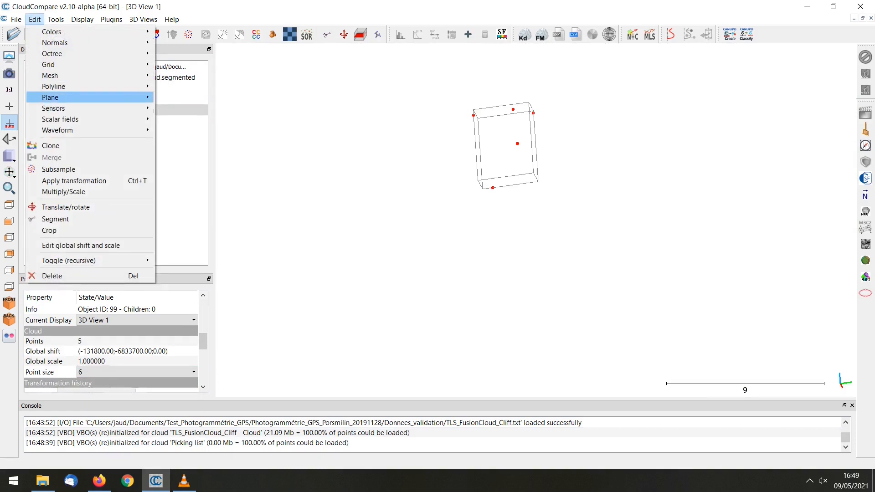
mouse_move(69, 98)
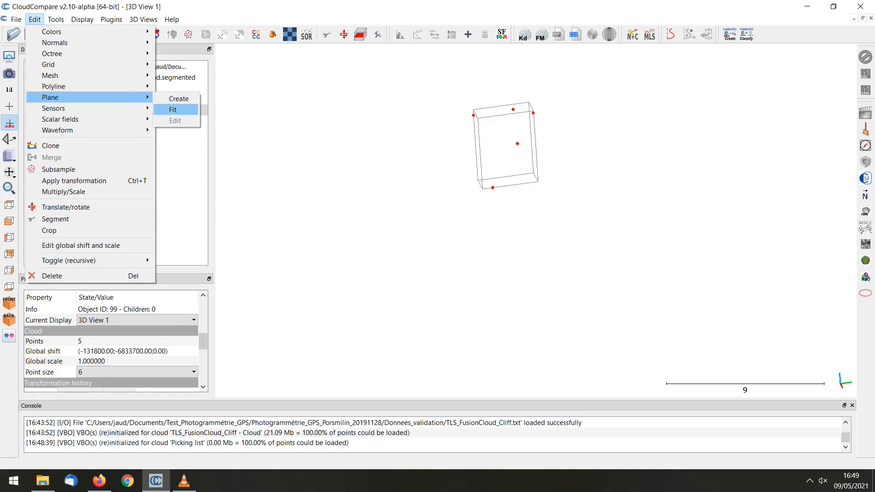
click(173, 110)
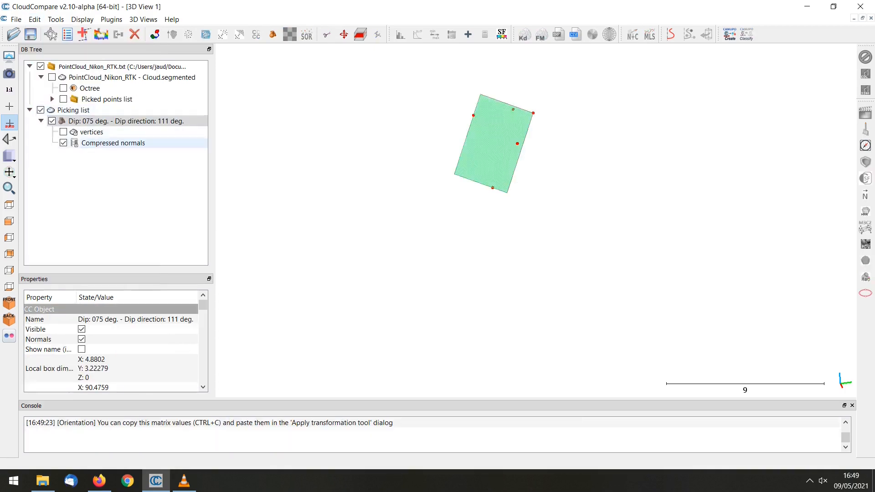
drag(116, 272, 116, 124)
mouse_move(204, 209)
mouse_down()
mouse_move(204, 283)
mouse_move(204, 209)
mouse_up()
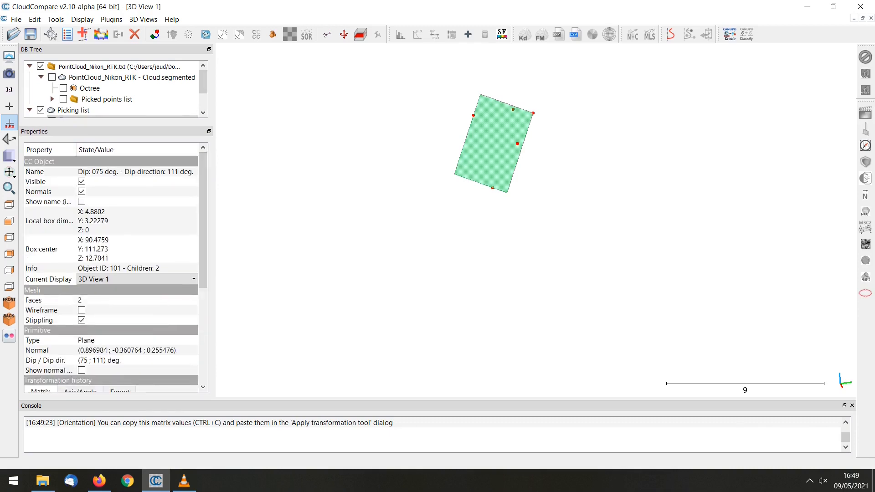
Step: Restore the property display's height and show the segmented Nikon cloud together with the fitted plane, viewed from several angles
drag(119, 125, 120, 222)
click(52, 78)
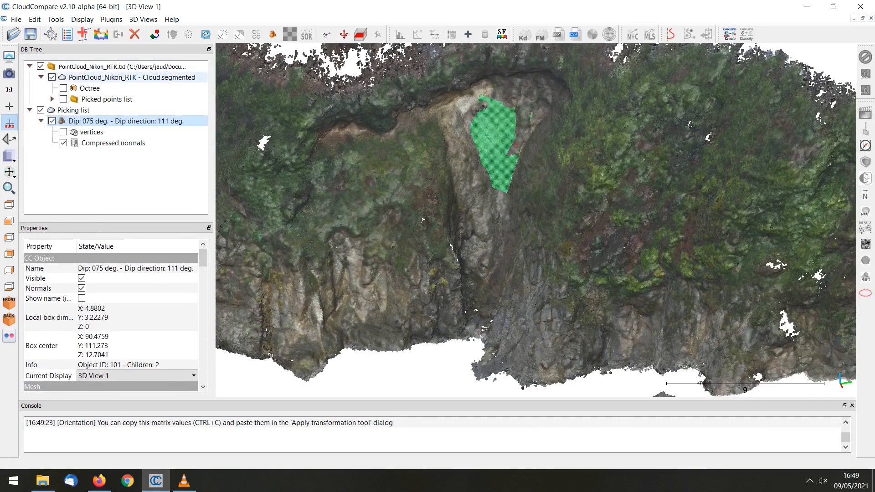
scroll(536, 221, up, 8)
right_drag(536, 169, 538, 311)
drag(539, 310, 437, 326)
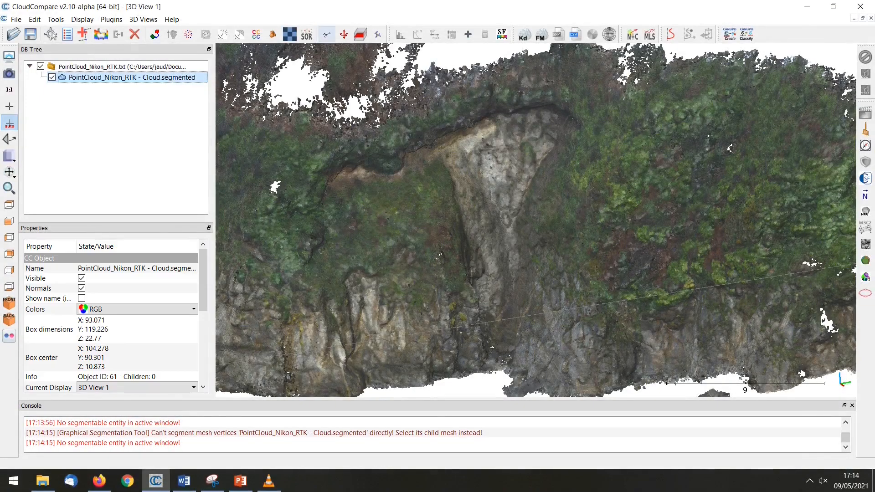
Step: Segment the wedge-shaped rock scar out of the Nikon cloud with a polygon around it, separating it from the surrounding cliff
click(327, 34)
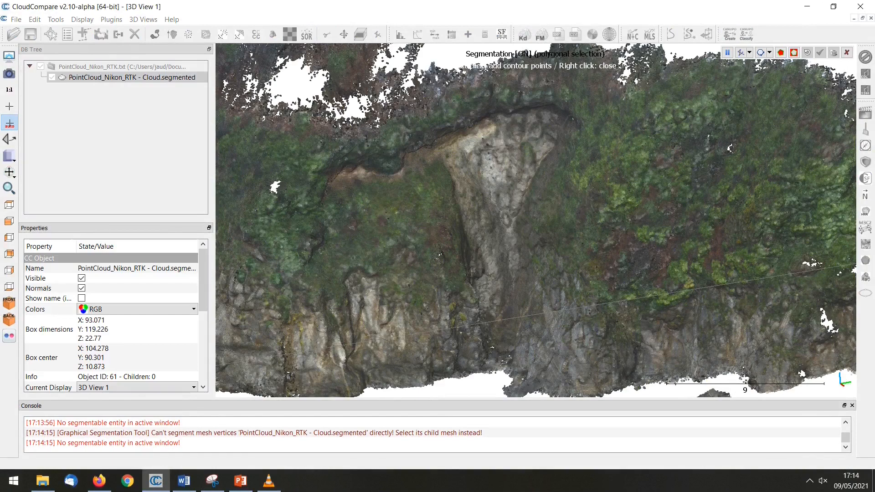
click(502, 79)
click(587, 77)
click(596, 143)
click(545, 274)
click(524, 378)
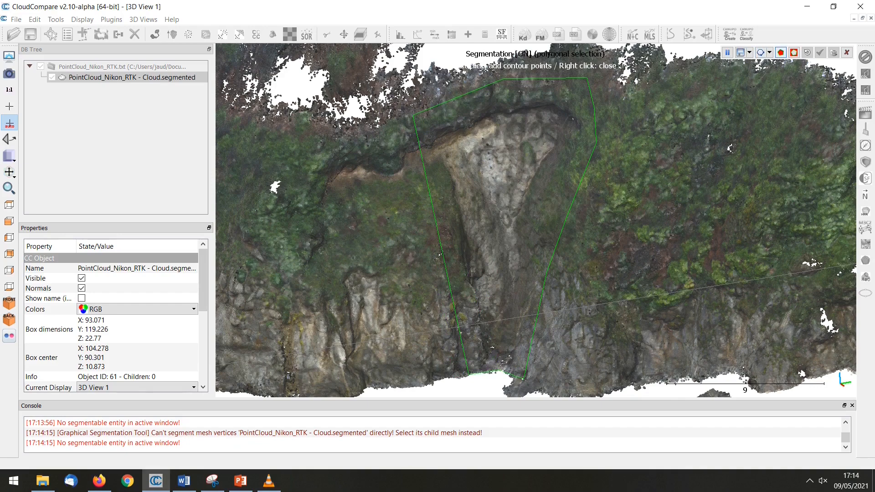
click(780, 53)
click(820, 53)
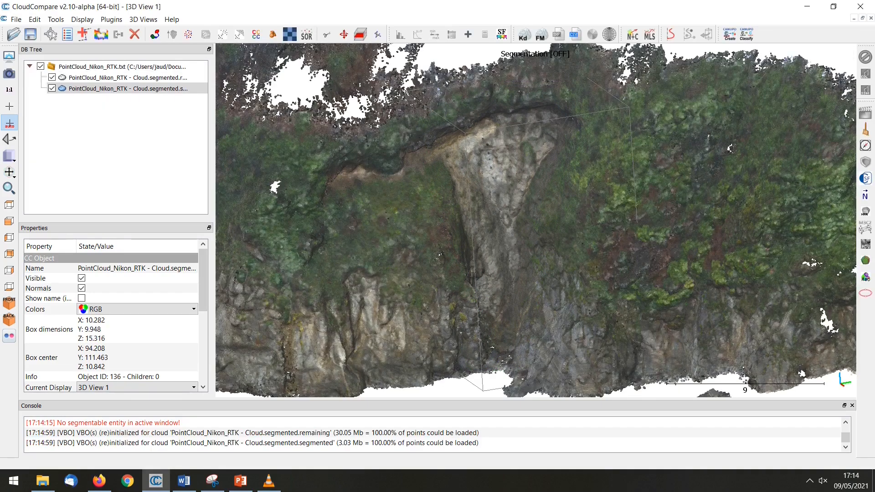
Step: Toggle both segmentation parts to check them, leaving the remaining cliff cloud hidden and only the scar cloud shown
click(127, 78)
click(127, 89)
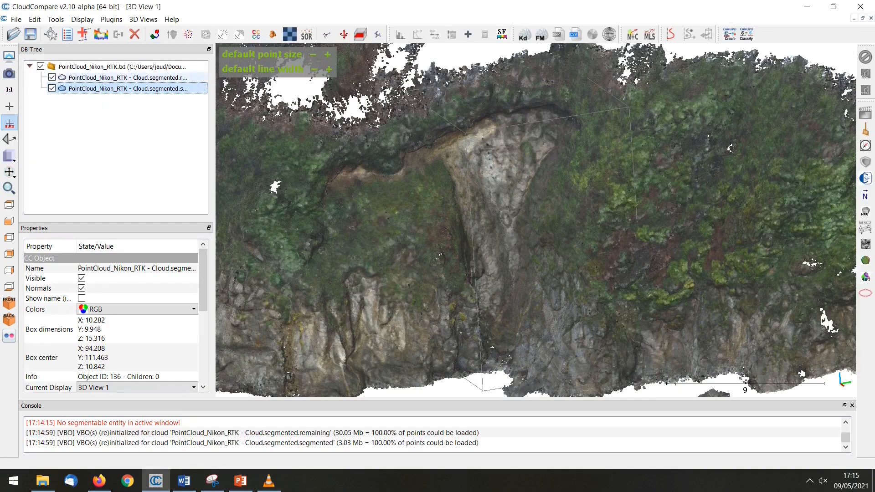
click(52, 78)
click(52, 77)
click(52, 89)
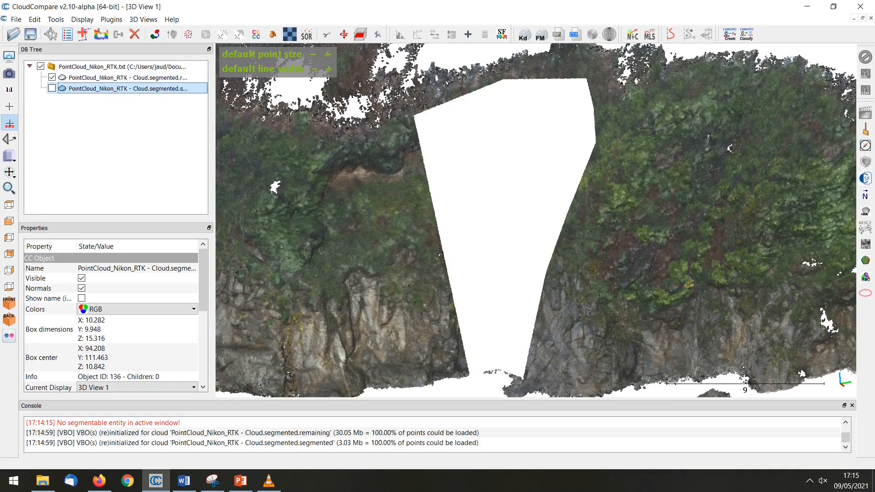
click(52, 89)
click(52, 77)
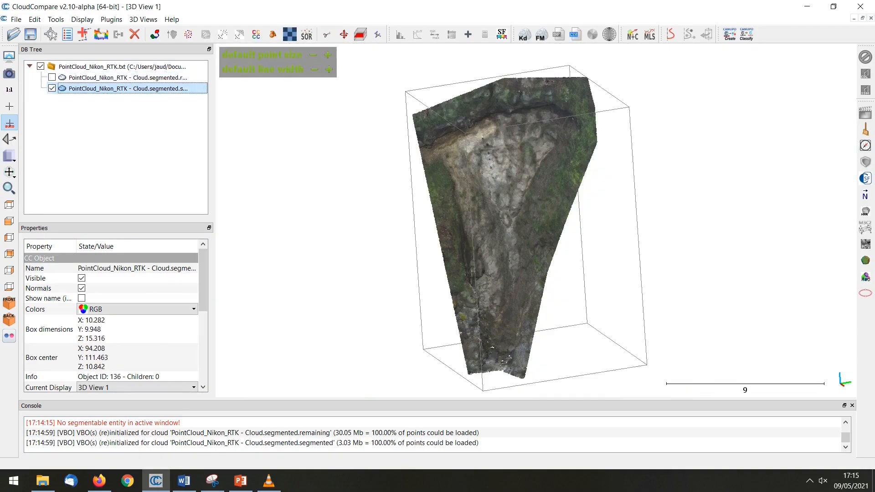
Step: Pick eight points along the outer edge of the scar cloud, spaced around its whole outline
click(67, 35)
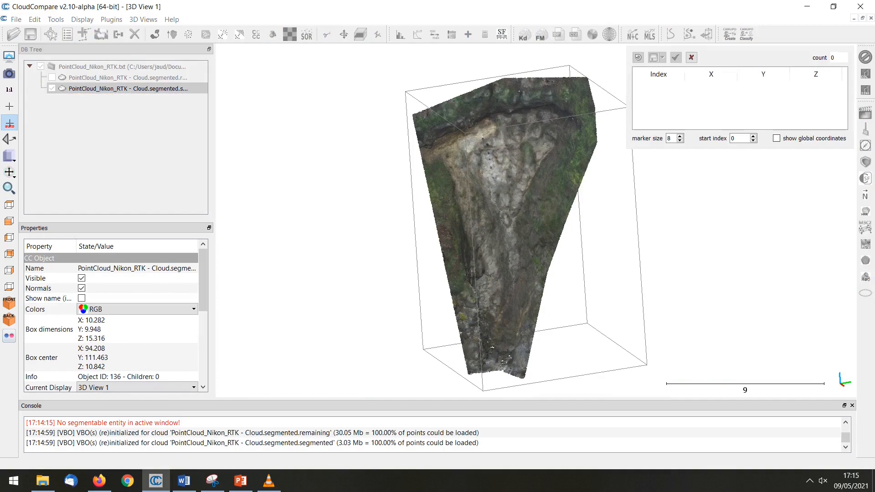
click(413, 116)
click(501, 83)
click(583, 83)
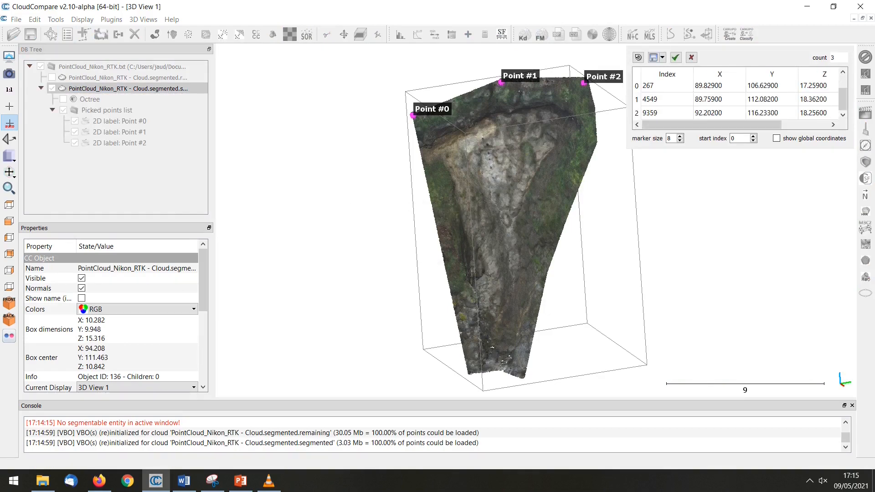
click(594, 146)
click(547, 270)
click(522, 379)
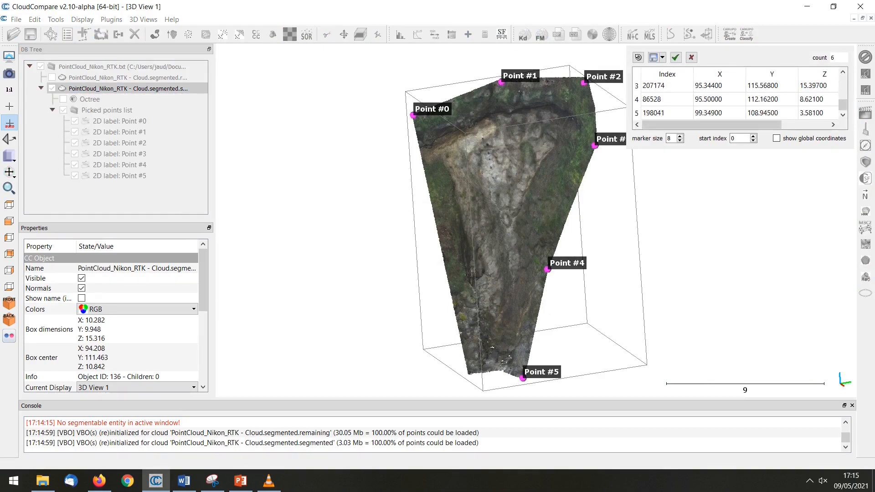
click(469, 374)
click(440, 240)
Step: Export the picked outline points as a new cloud, leave point picking without keeping the labels, and select the Picking list cloud
click(662, 57)
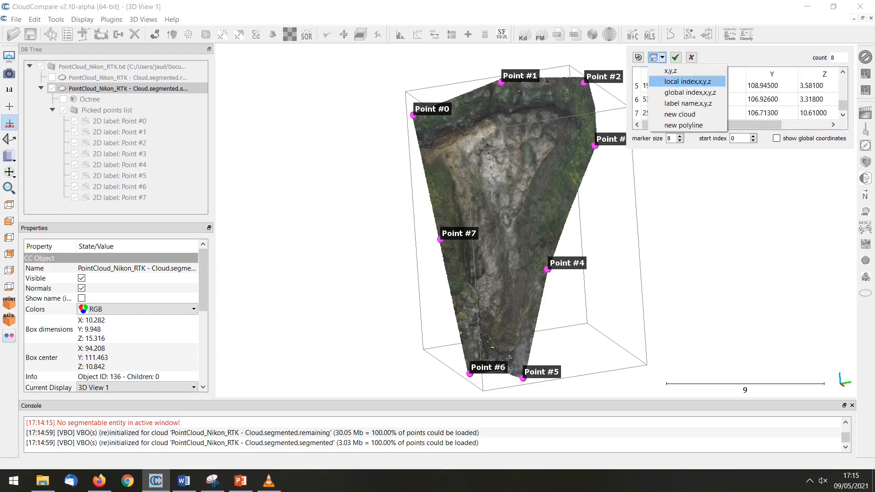
click(679, 114)
click(692, 57)
click(89, 99)
click(73, 110)
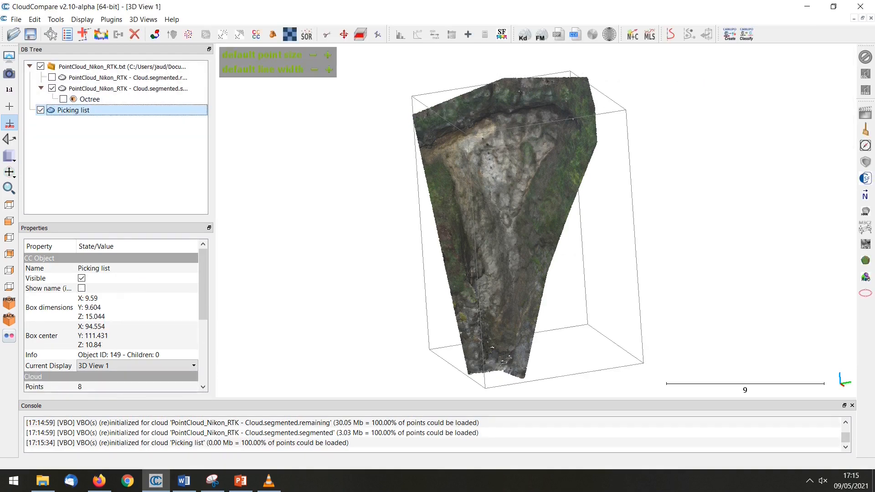
Step: Set the Picking list cloud's point size to 7 and toggle the scar cloud to check the outline points
scroll(137, 320, down, 2)
click(136, 321)
click(123, 396)
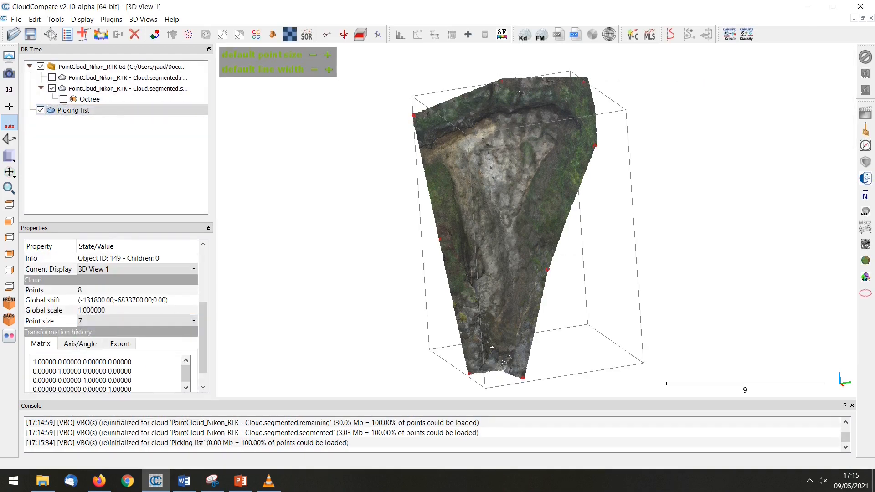
click(52, 88)
click(51, 88)
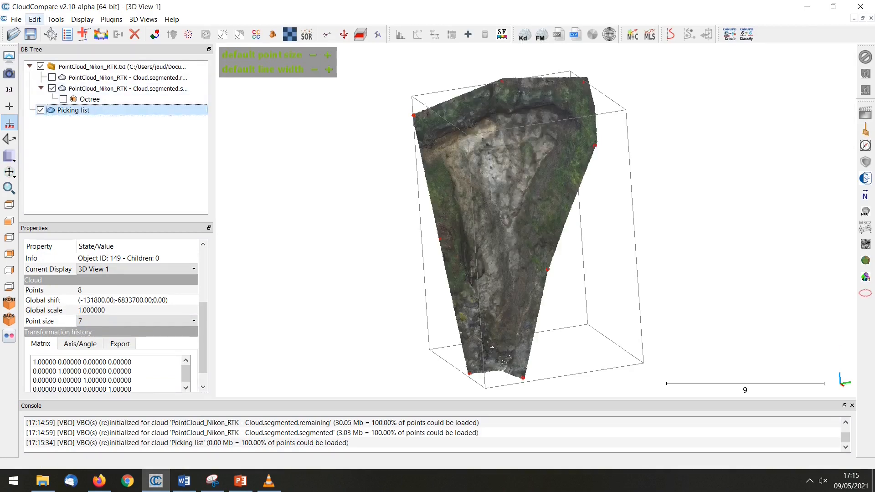
Step: Fit a plane to the Picking list cloud and inspect it against the scar cloud
click(34, 19)
mouse_move(50, 97)
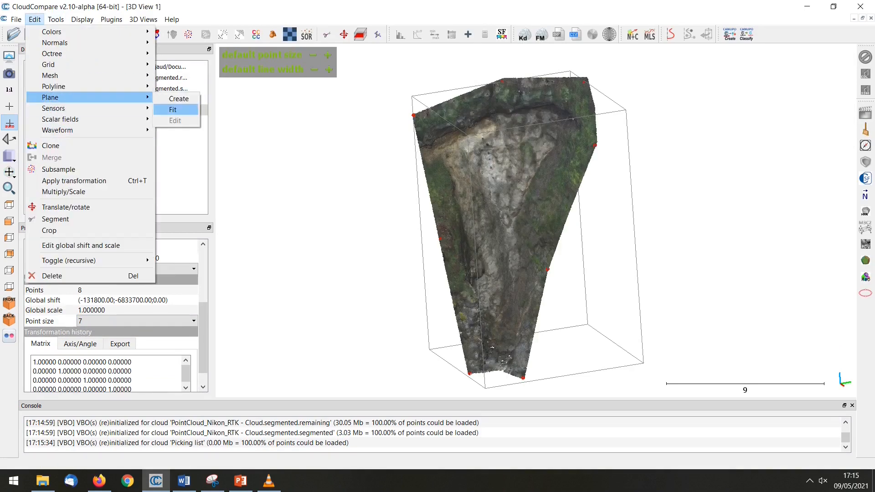
click(173, 109)
mouse_move(588, 227)
mouse_down()
mouse_move(328, 246)
mouse_move(583, 228)
mouse_move(577, 232)
mouse_up()
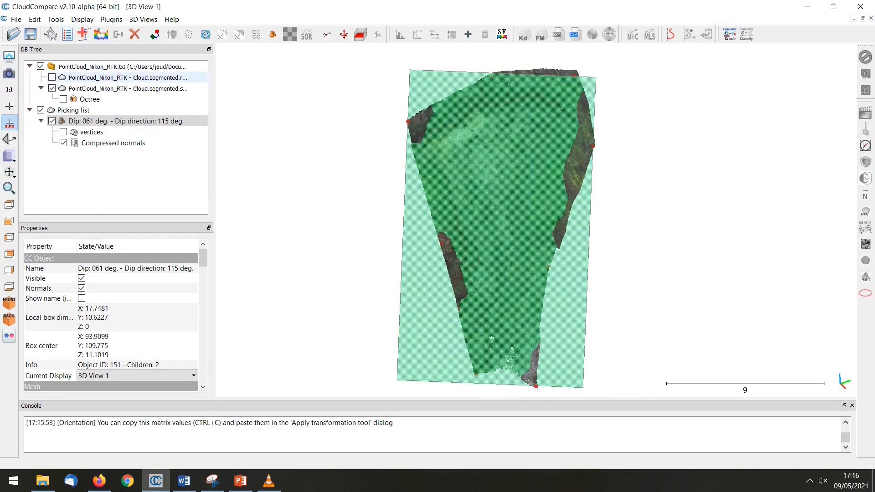
click(52, 78)
click(52, 77)
Step: Start a cloud-to-mesh distance computation between the scar cloud and the fitted plane, and move and enlarge its dialog
click(127, 88)
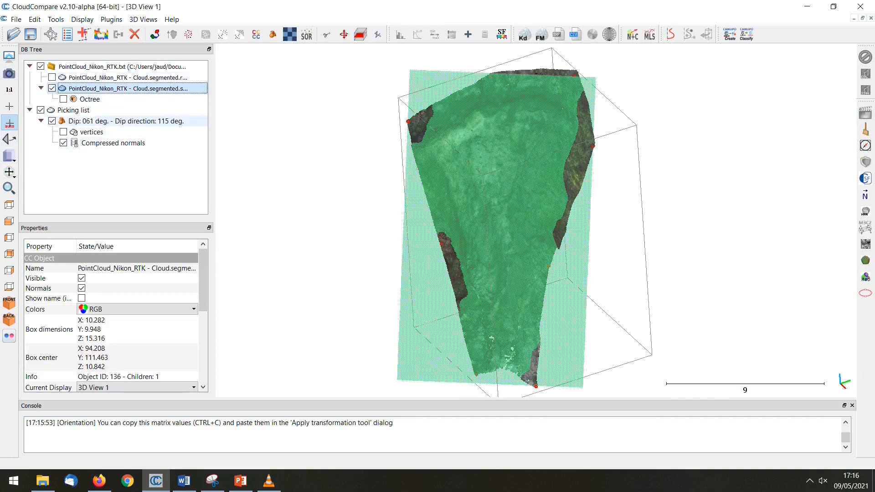
ctrl+click(125, 121)
click(239, 34)
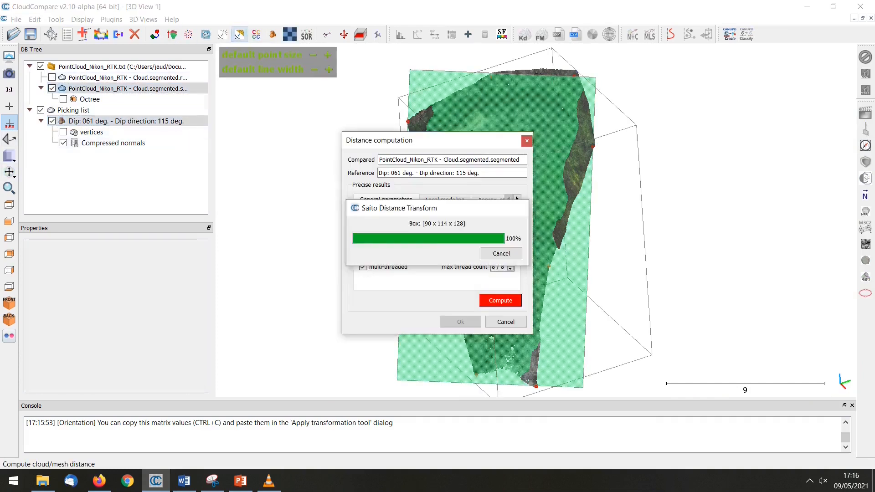
drag(387, 140, 189, 153)
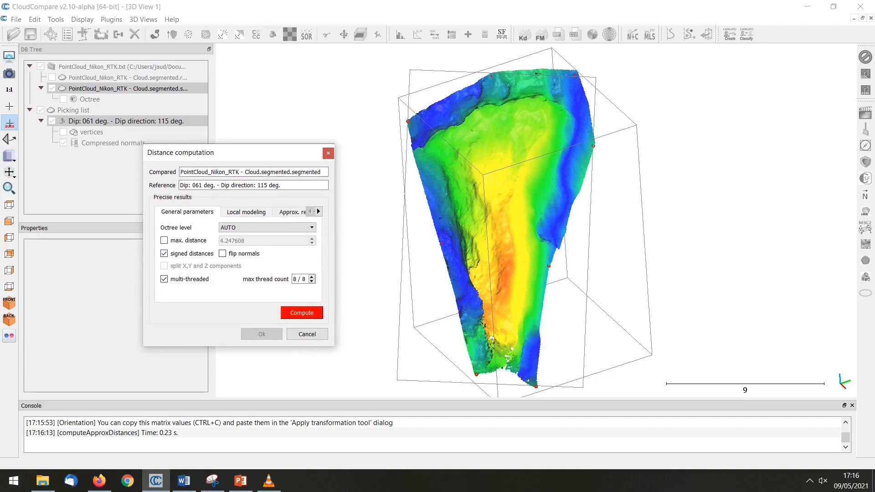
drag(334, 346, 374, 385)
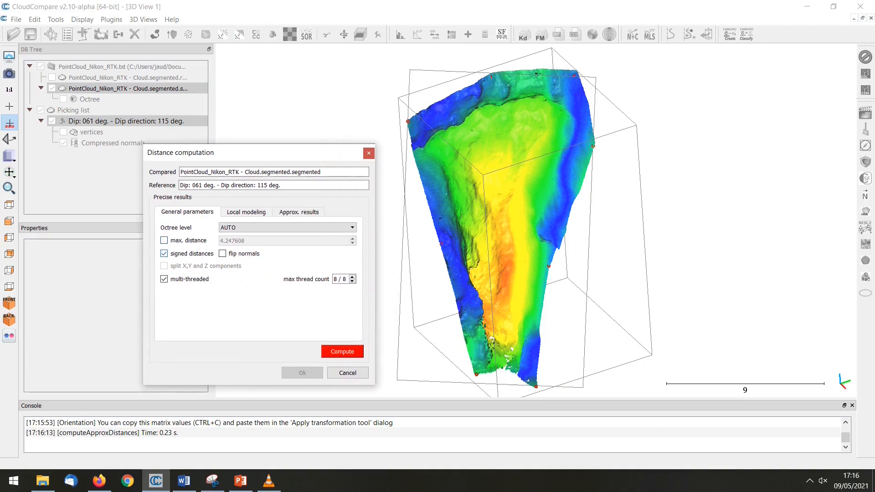
Step: Examine the approximate distance statistics and their histogram, then close the histogram
click(299, 212)
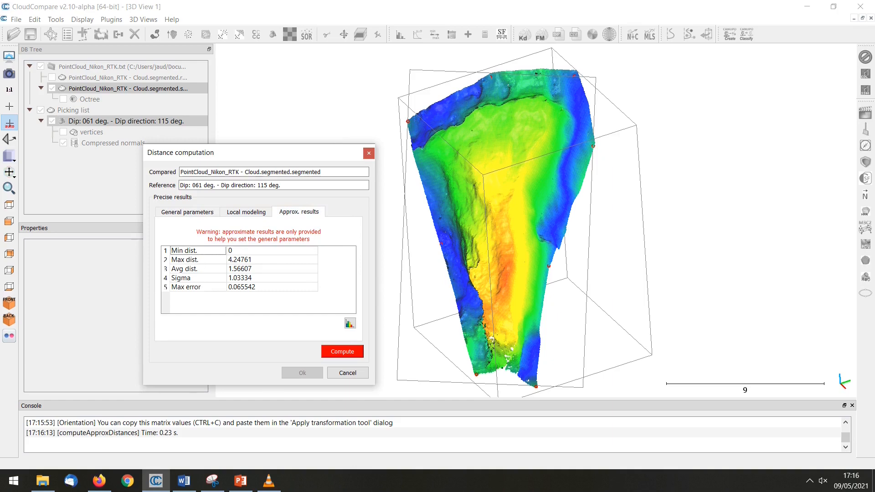
click(349, 324)
drag(167, 341, 121, 367)
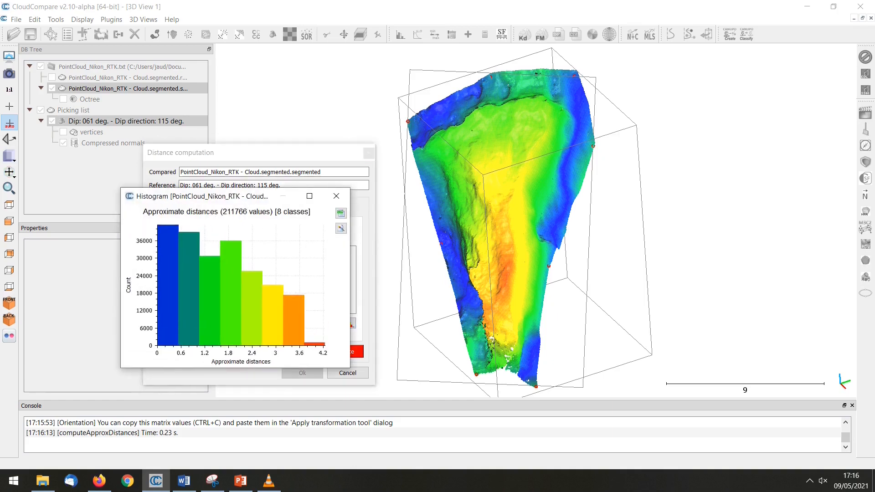
click(337, 196)
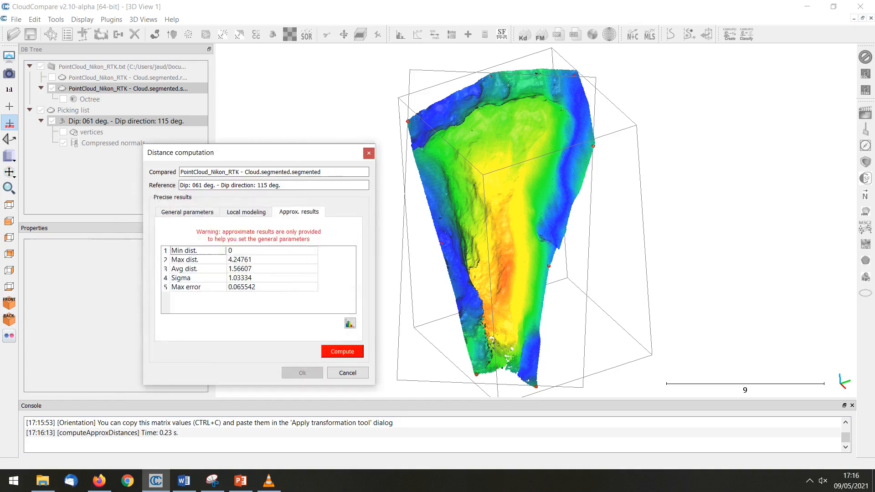
Step: Compute the signed distances from the scar cloud to the plane, accept them, and hide the Picking list cloud with its plane
click(342, 352)
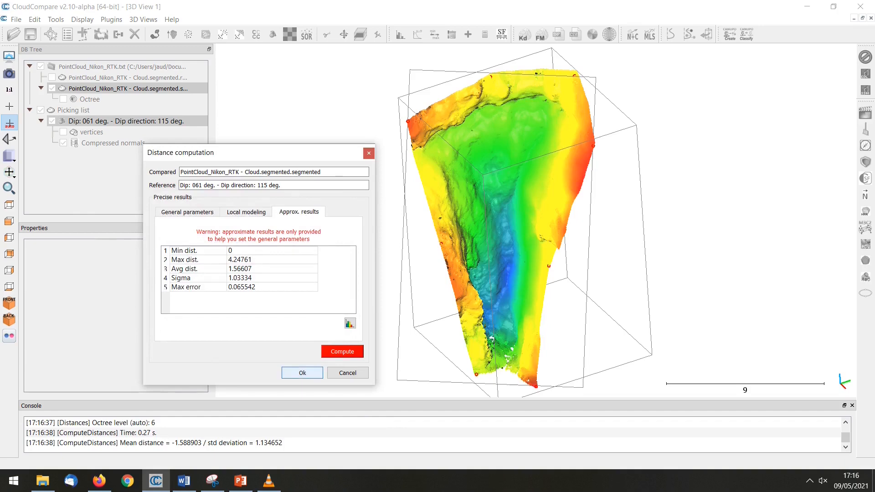
click(302, 373)
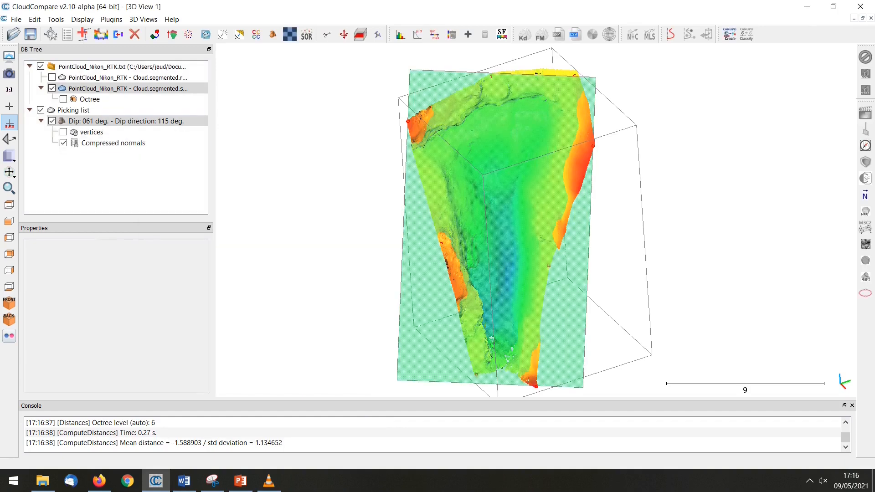
click(40, 110)
drag(587, 219, 601, 194)
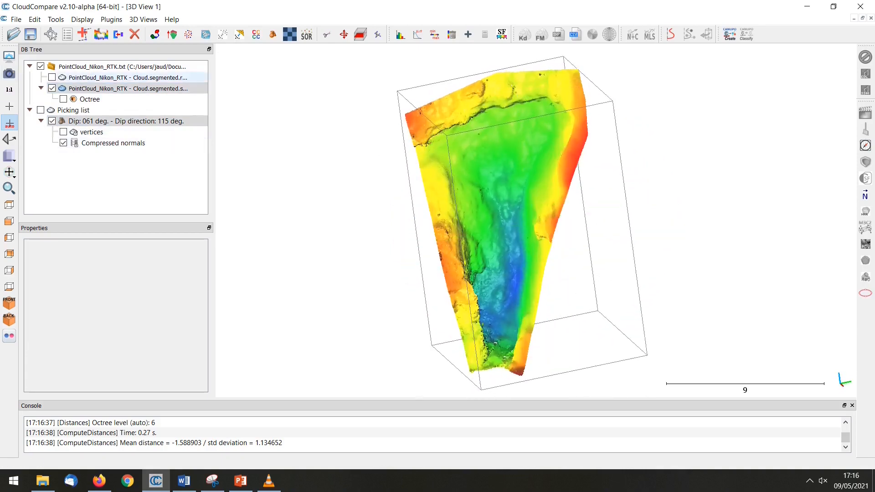
Step: Show the surrounding cliff cloud and compare the scar cloud in RGB colours and in its distance scalar field
click(51, 77)
click(118, 89)
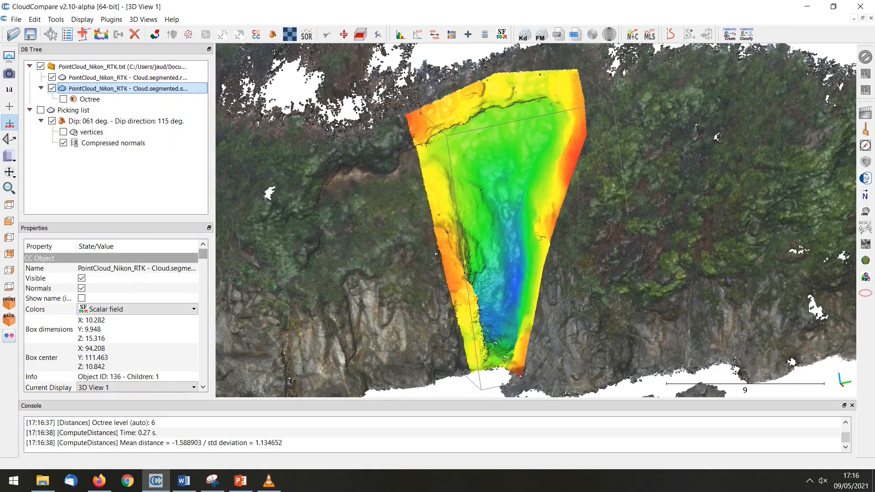
click(137, 309)
click(96, 320)
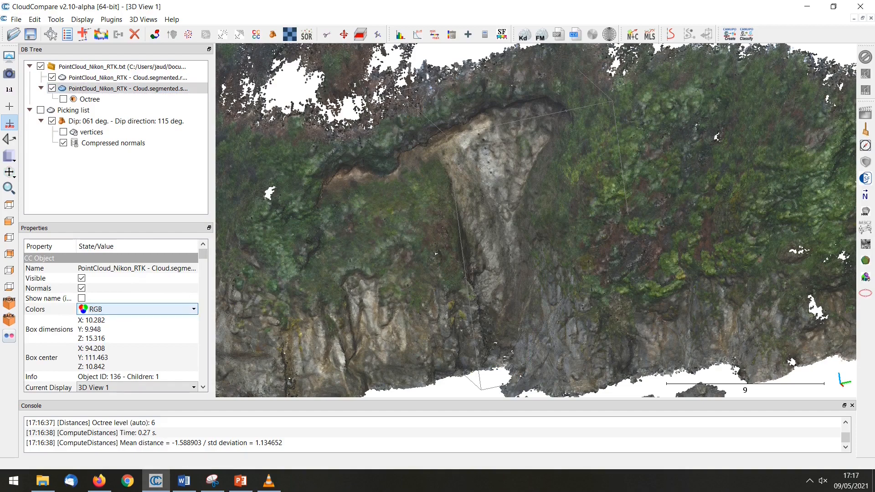
click(137, 309)
click(136, 309)
click(137, 309)
click(103, 338)
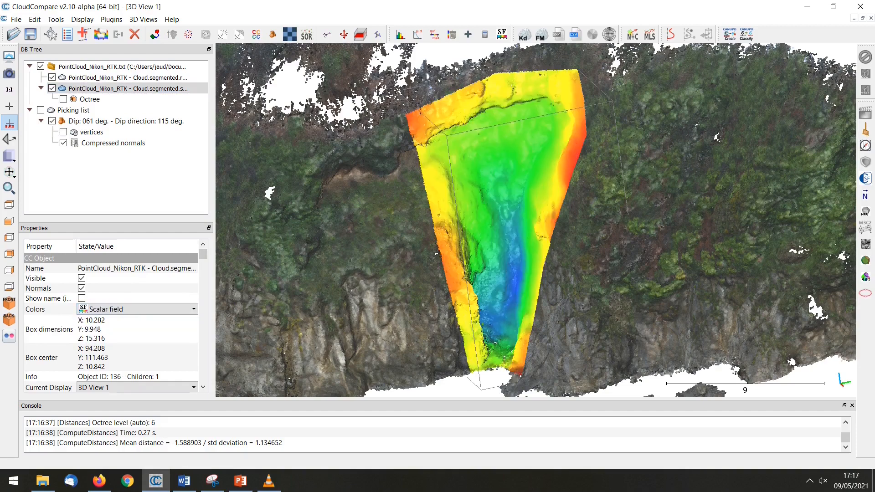
Step: Display the colour scale of the scar cloud's C2M signed distances and hide the surrounding cliff cloud
scroll(137, 341, down, 5)
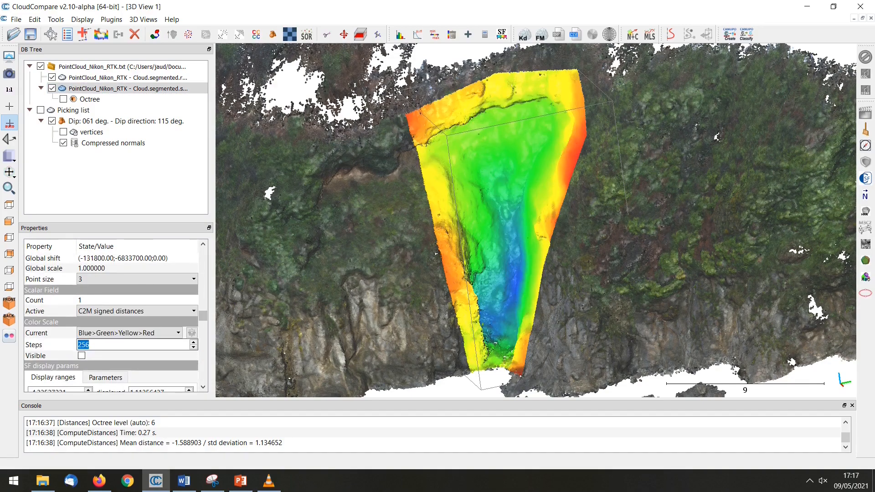
click(82, 356)
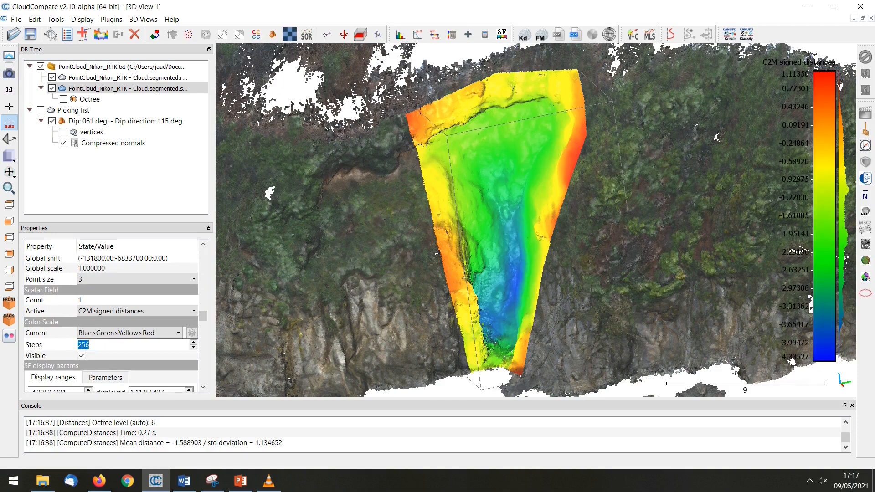
click(52, 77)
drag(510, 219, 585, 241)
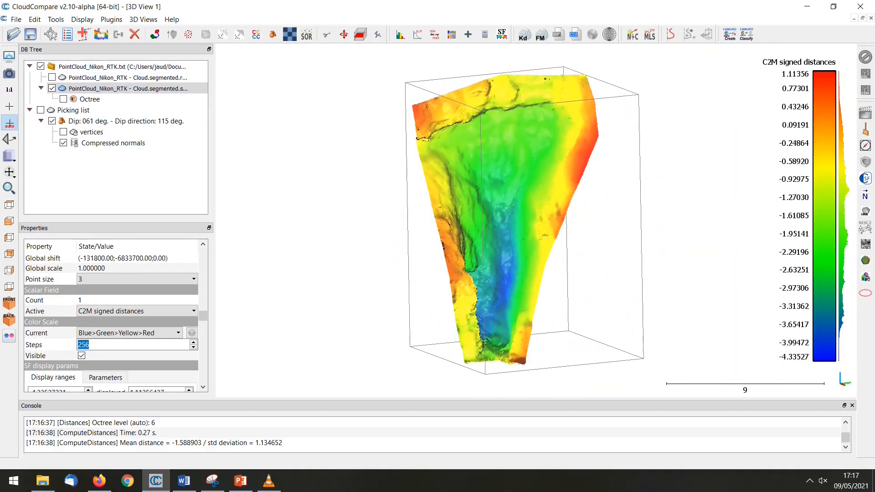
Step: Lower the upper saturation limit of the C2M signed distances to around the middle of their histogram
scroll(114, 319, down, 3)
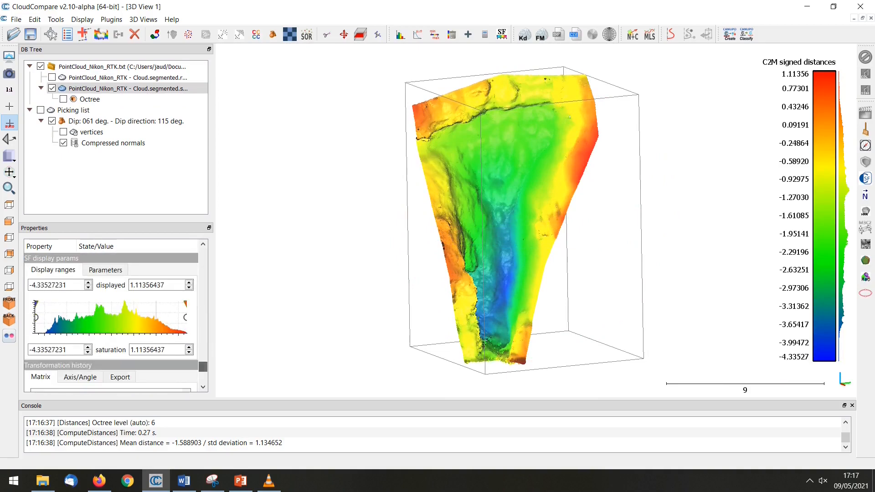
drag(185, 304, 116, 317)
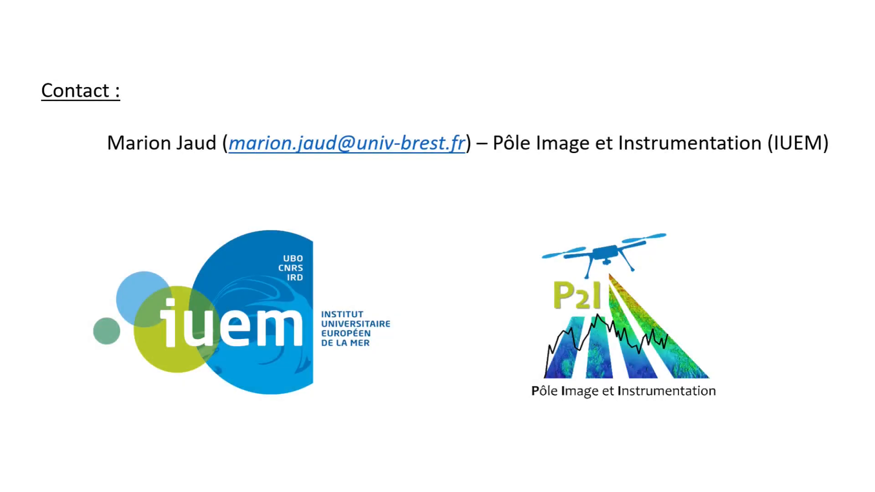